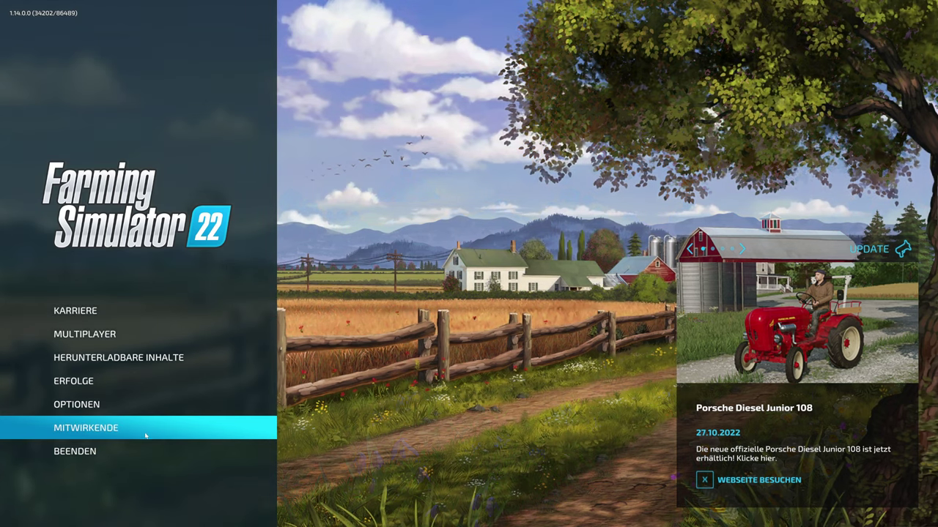
# - Quit Farming Simulator 22 and open the LS22 Hintergründe folder from the desktop in a maximized window
pyautogui.click(112, 446)
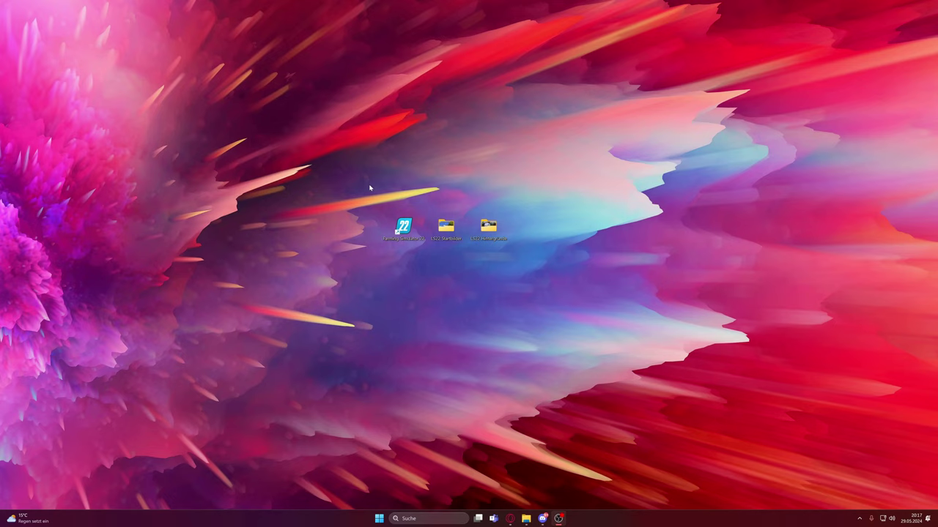
pyautogui.doubleClick(493, 228)
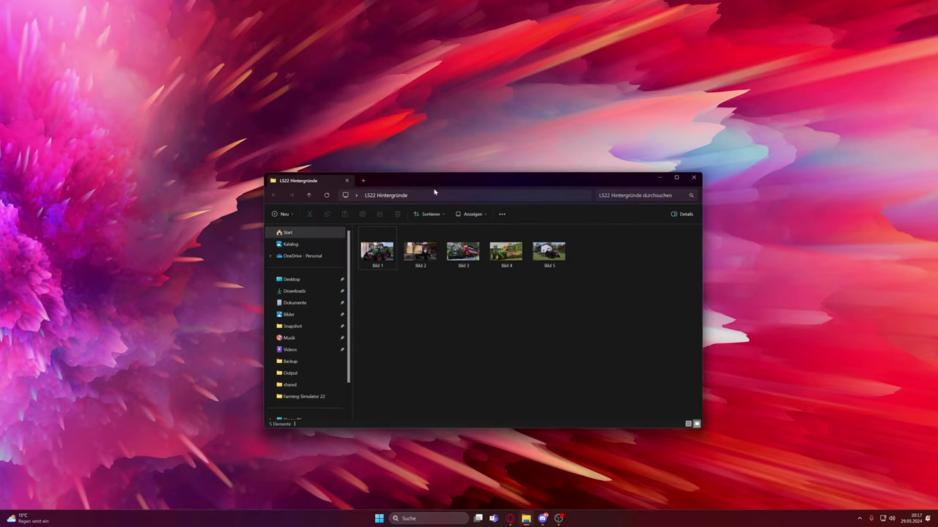
pyautogui.moveTo(434, 192); pyautogui.dragTo(329, 7)
pyautogui.moveTo(105, 118)
pyautogui.mouseDown()
pyautogui.moveTo(142, 67)
pyautogui.moveTo(293, 71)
pyautogui.moveTo(299, 121)
pyautogui.moveTo(291, 113)
pyautogui.moveTo(130, 120)
pyautogui.moveTo(130, 70)
pyautogui.moveTo(298, 84)
pyautogui.moveTo(295, 132)
pyautogui.moveTo(272, 92)
pyautogui.moveTo(256, 139)
pyautogui.mouseUp()
pyautogui.moveTo(256, 139); pyautogui.dragTo(110, 73)
pyautogui.click(155, 128)
pyautogui.moveTo(129, 117); pyautogui.dragTo(277, 151)
# - Switch to Canva in the Opera browser and create a new custom-size design of 2048 × 2048 px
pyautogui.moveTo(510, 518)
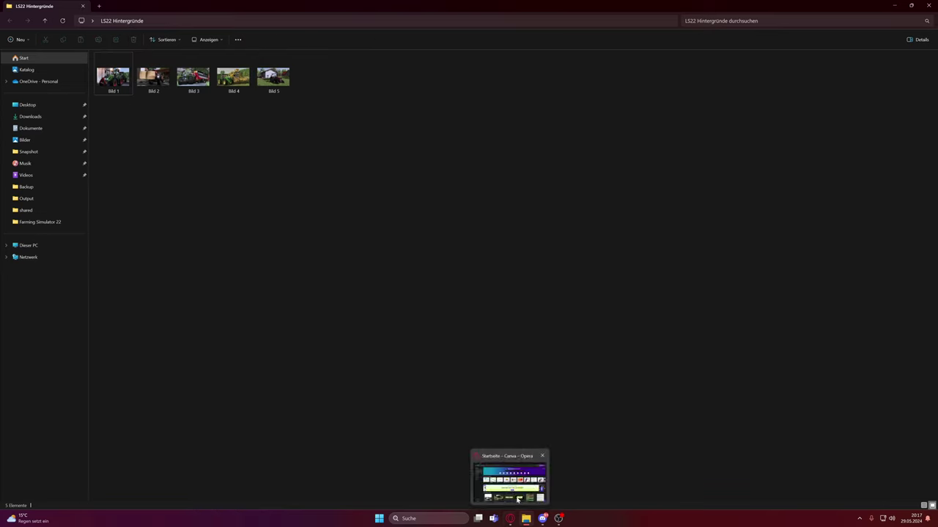
pyautogui.click(518, 499)
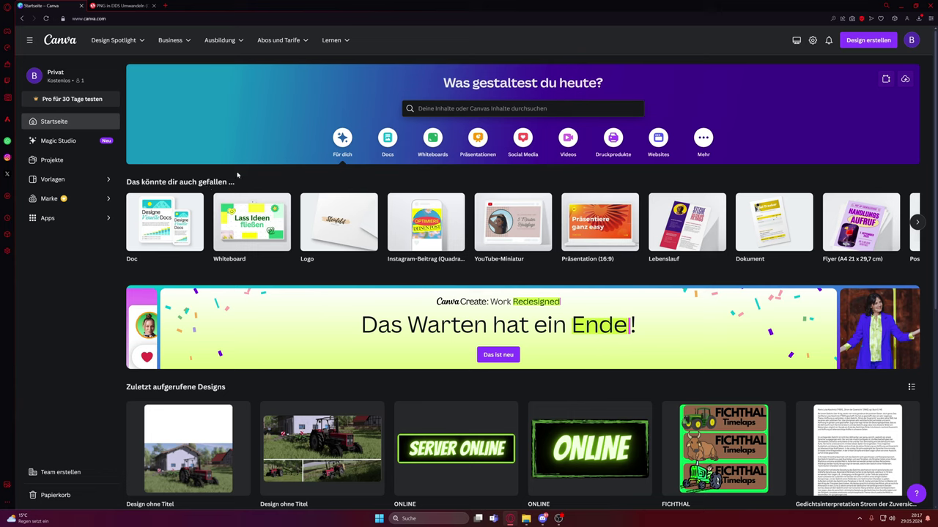
pyautogui.click(879, 44)
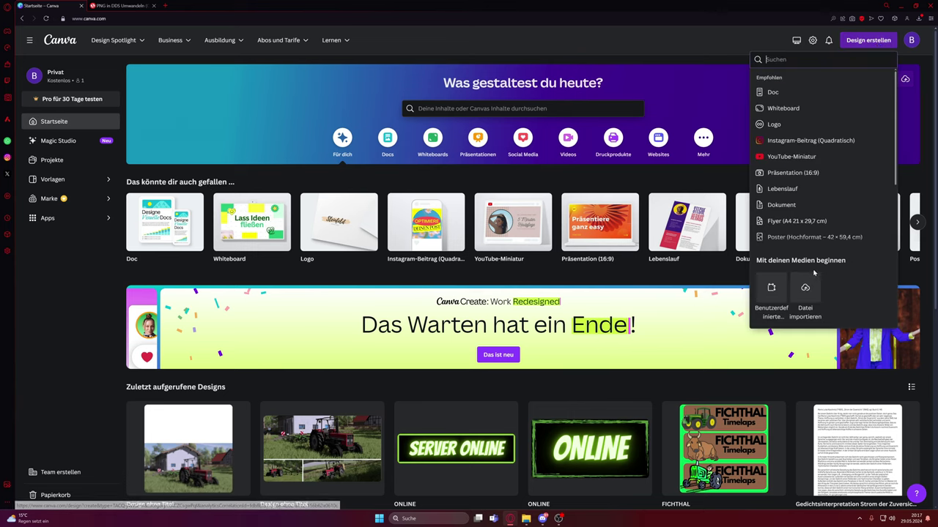
pyautogui.click(772, 289)
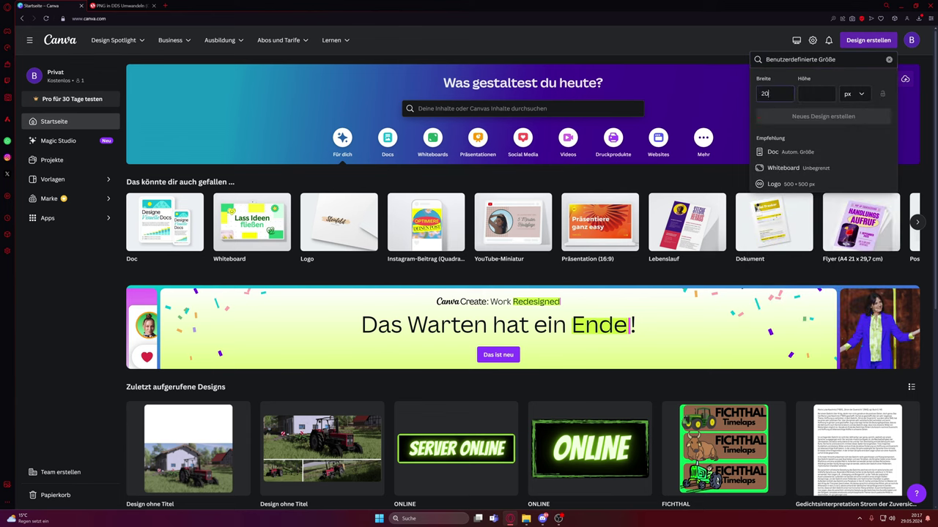
pyautogui.press('Tab')
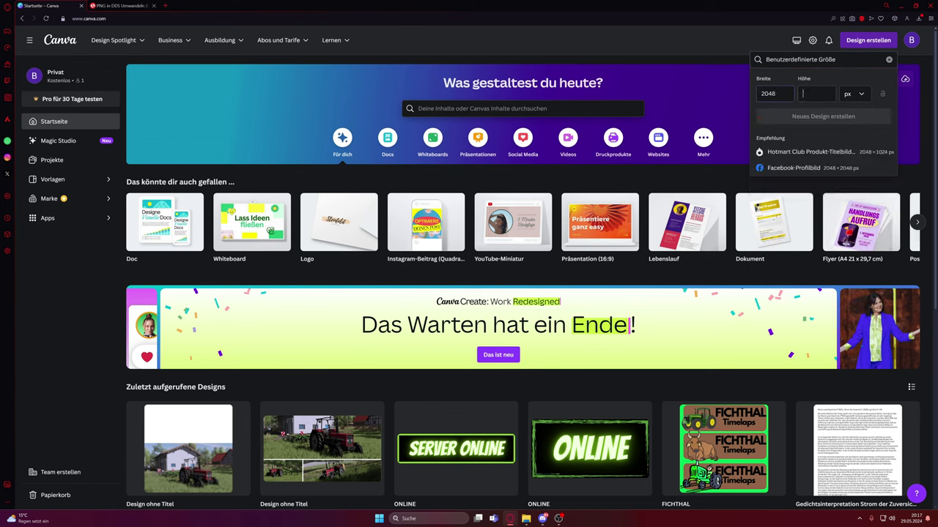
pyautogui.write('204')
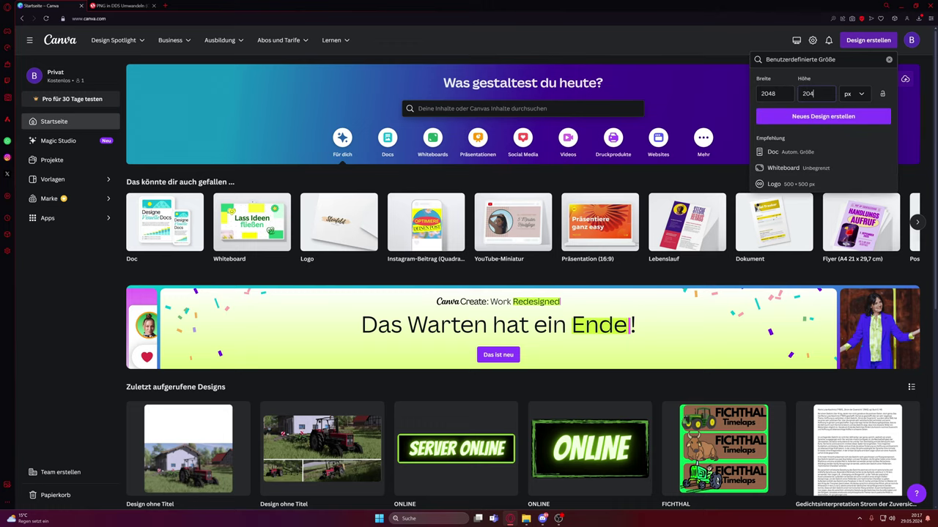
pyautogui.write('8')
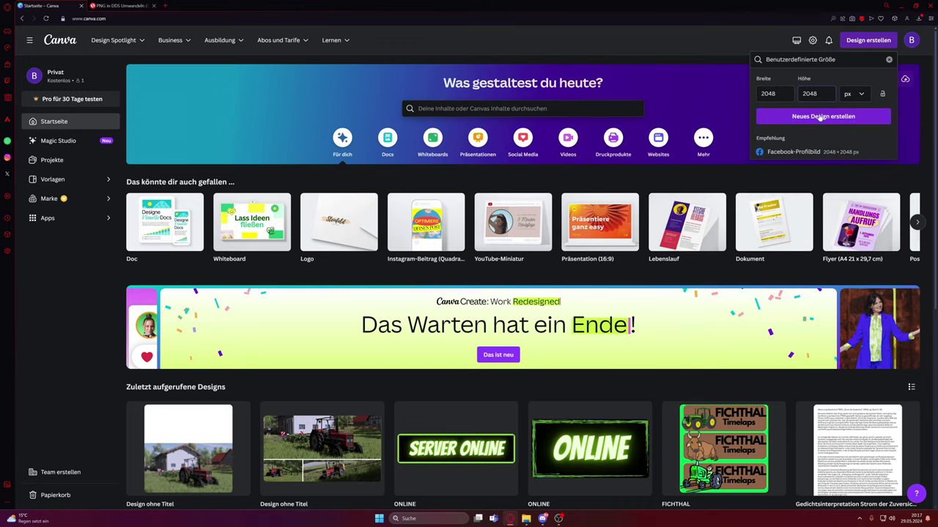
pyautogui.click(819, 118)
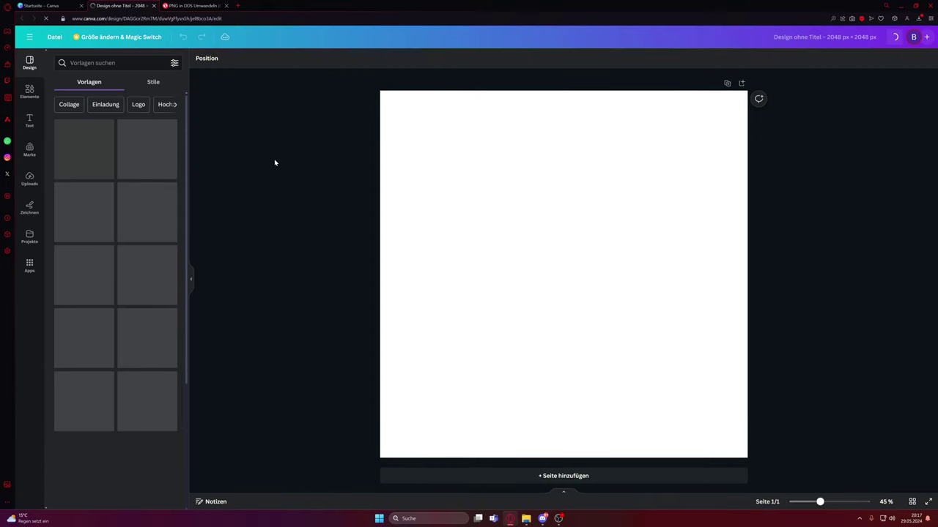
# - Upload the five pictures Bild 1 to Bild 5 from the LS22 Hintergründe folder on the desktop
pyautogui.click(30, 180)
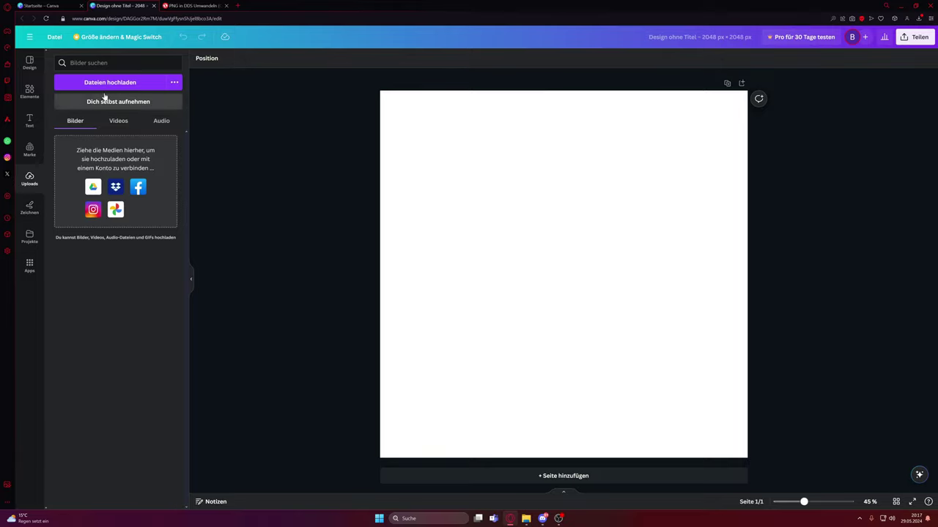
pyautogui.click(104, 83)
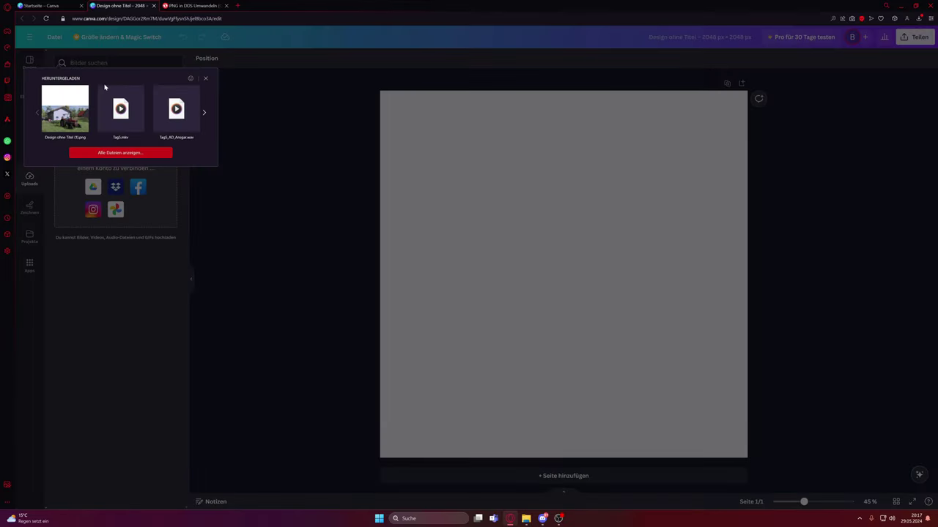
pyautogui.click(110, 153)
pyautogui.click(31, 96)
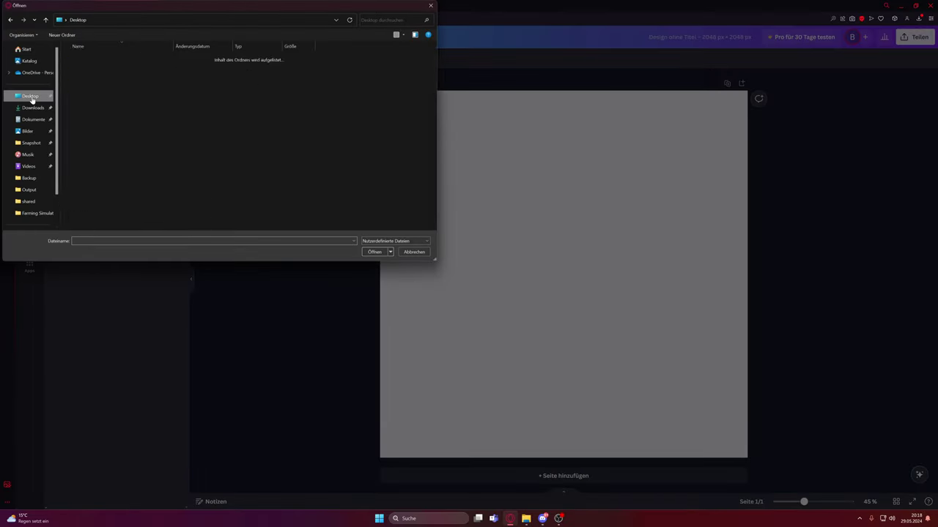
pyautogui.scroll(-8, 176, 199)
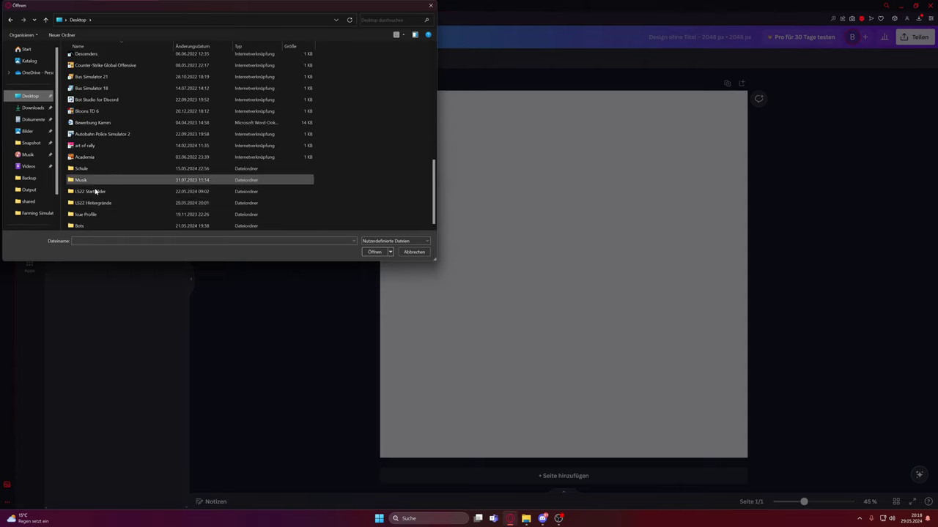
pyautogui.doubleClick(93, 203)
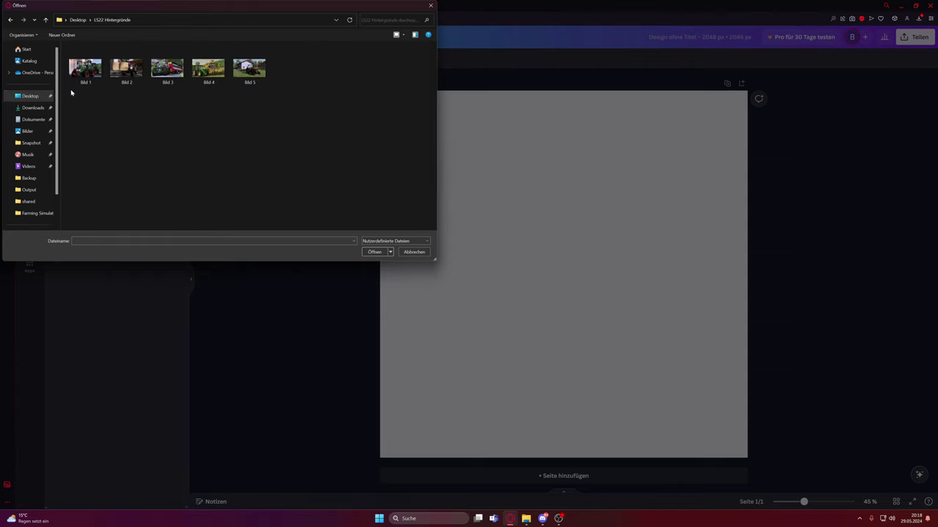
pyautogui.moveTo(71, 93); pyautogui.dragTo(289, 46)
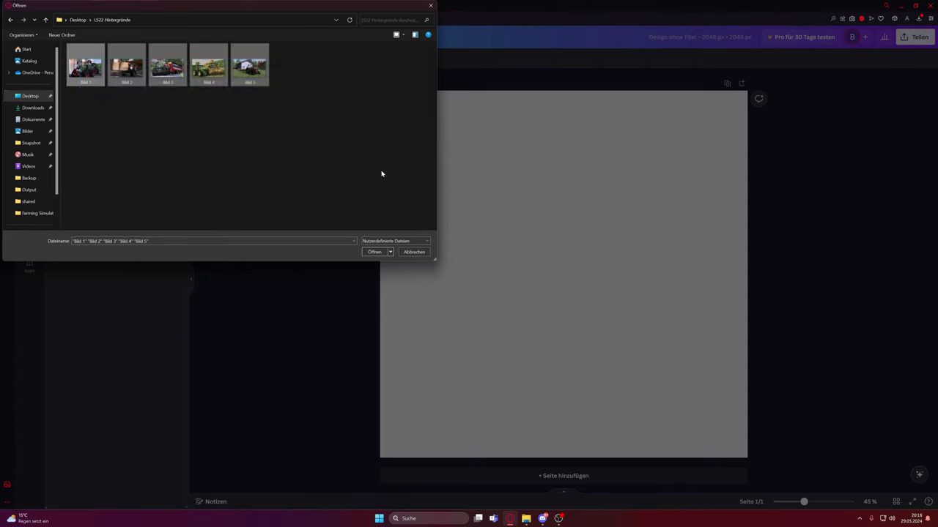
pyautogui.click(374, 254)
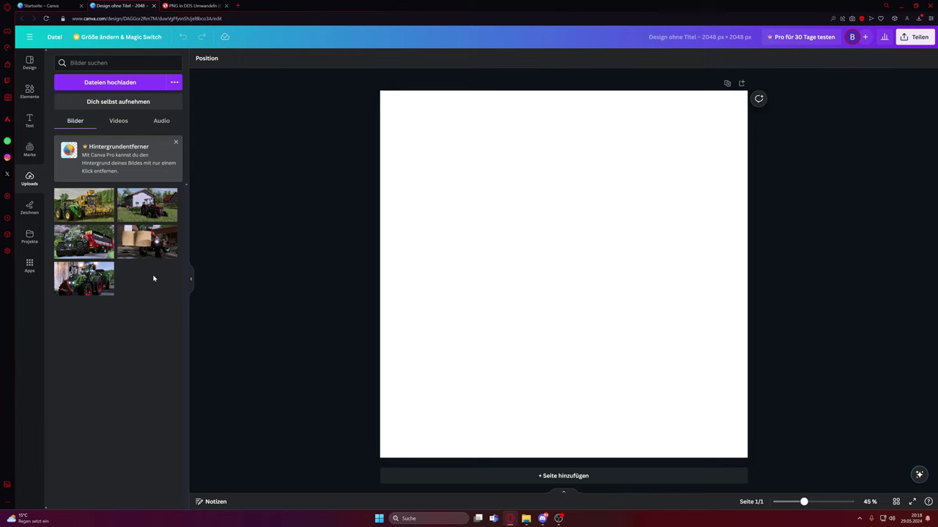
# - Place Bild 1, the green tractor by the wooden wall, at the bottom of page 1 and enlarge it to full page width
pyautogui.click(83, 277)
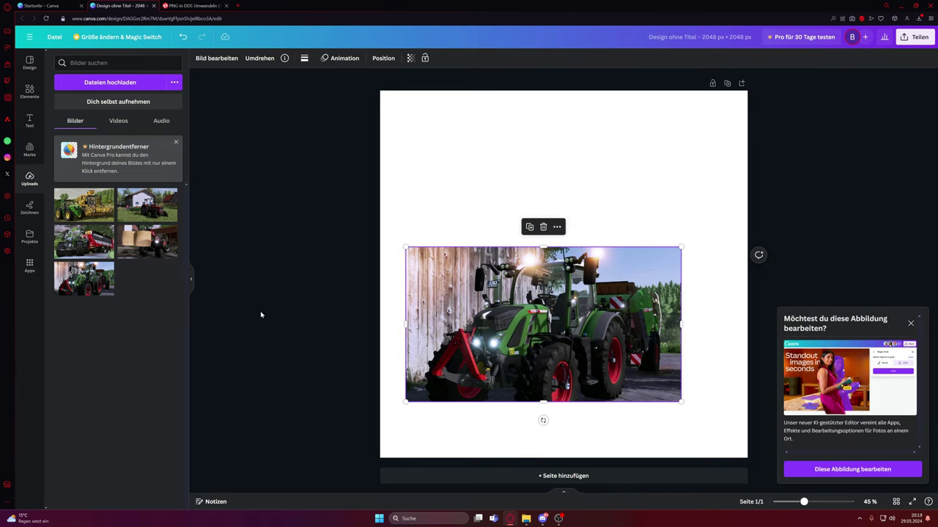
pyautogui.moveTo(470, 317); pyautogui.dragTo(450, 376)
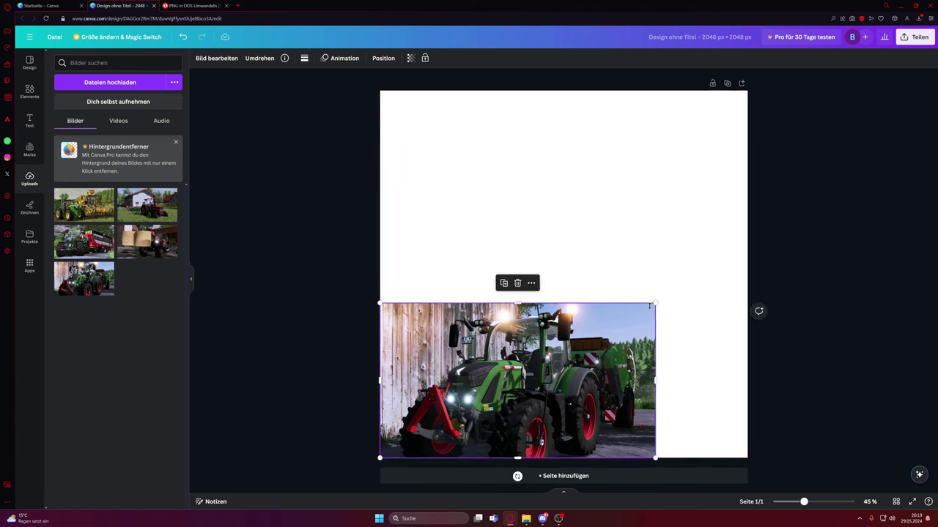
pyautogui.moveTo(654, 304); pyautogui.dragTo(760, 280)
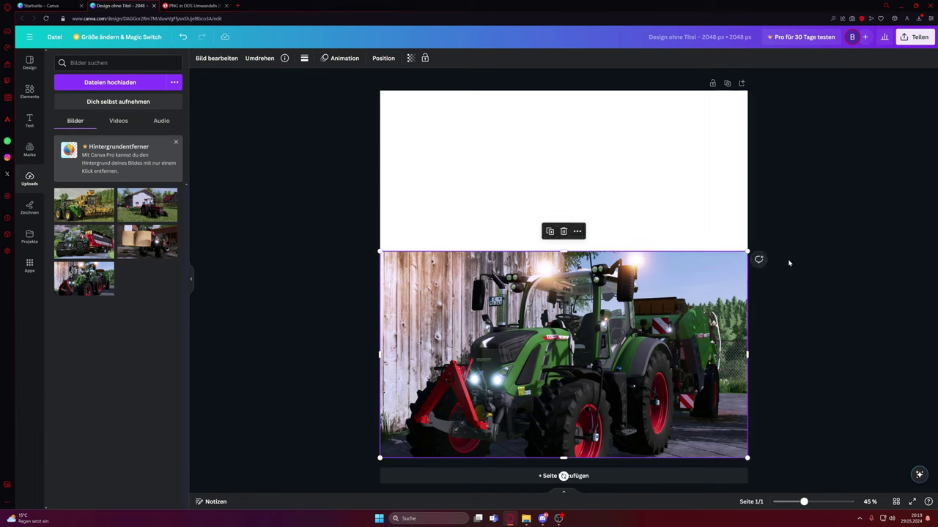
pyautogui.click(799, 229)
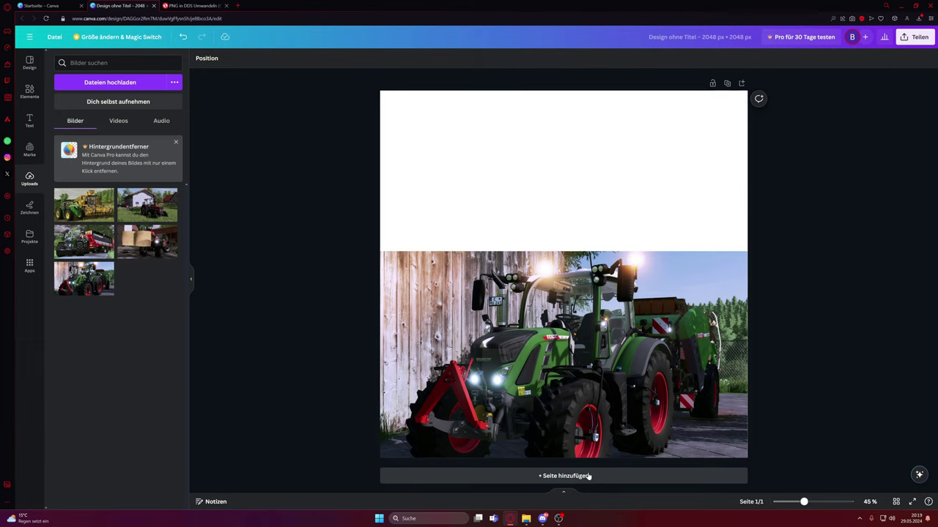
# - Add a second page and place the same tractor picture at full page width along its bottom edge
pyautogui.click(564, 476)
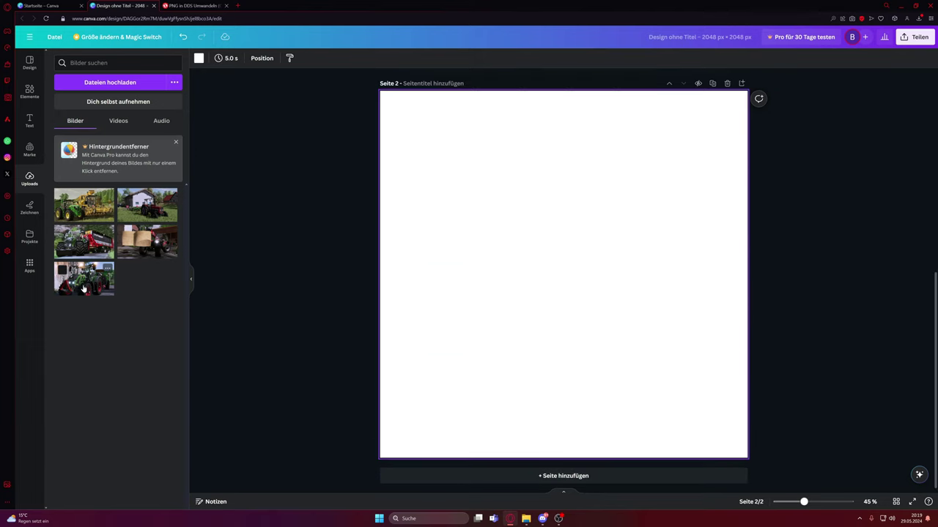
pyautogui.moveTo(87, 281); pyautogui.dragTo(462, 317)
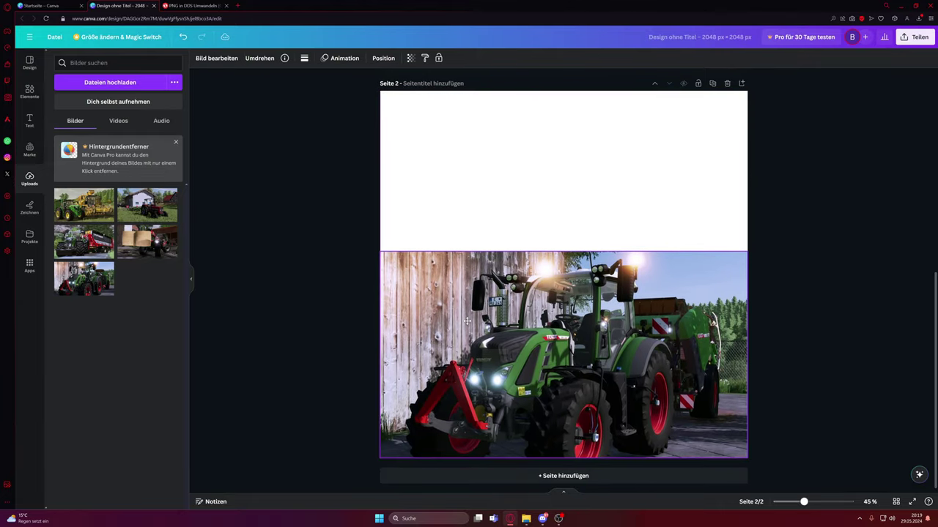
pyautogui.click(807, 240)
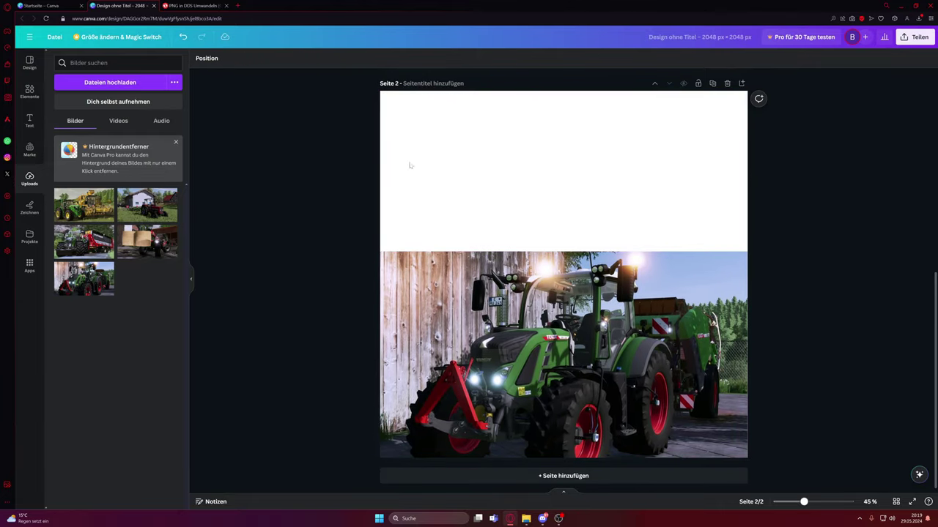
# - Blur the entire tractor picture on page 2 with the Weichzeichner effect at intensity 15
pyautogui.click(583, 335)
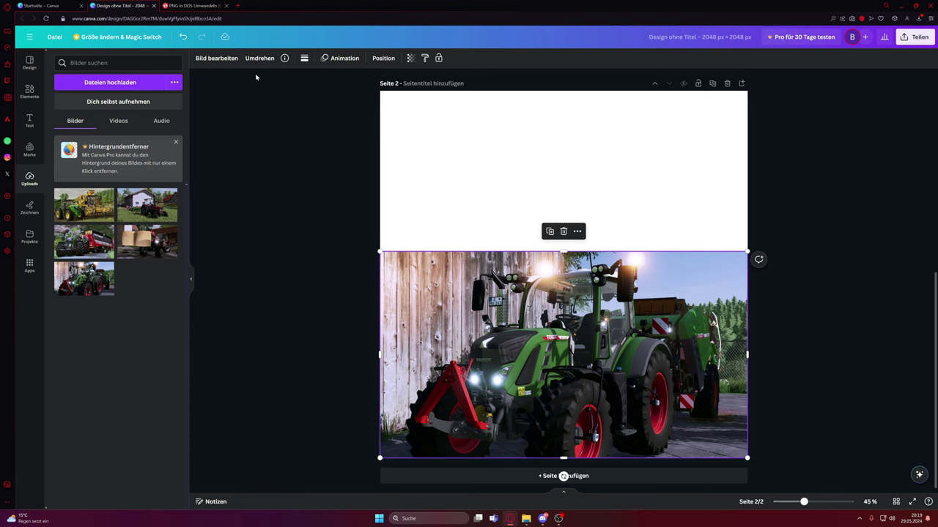
pyautogui.click(229, 63)
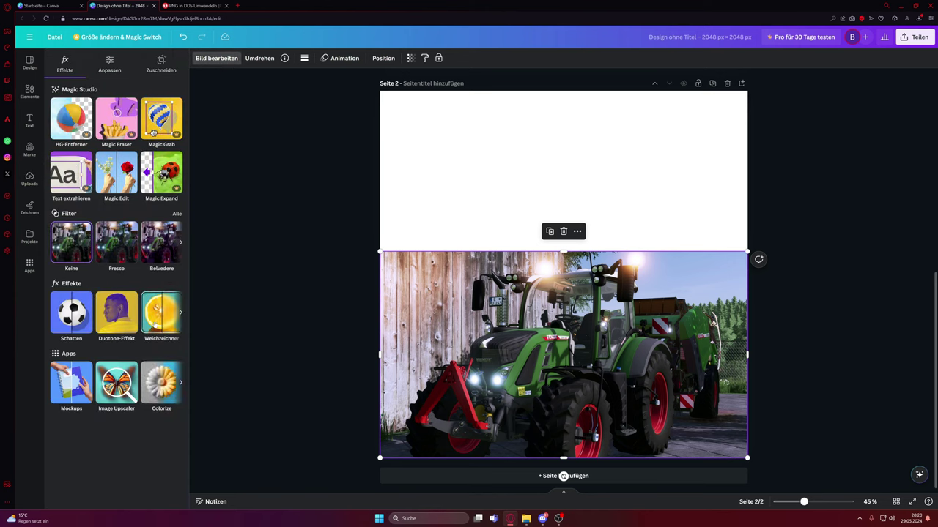
pyautogui.click(157, 322)
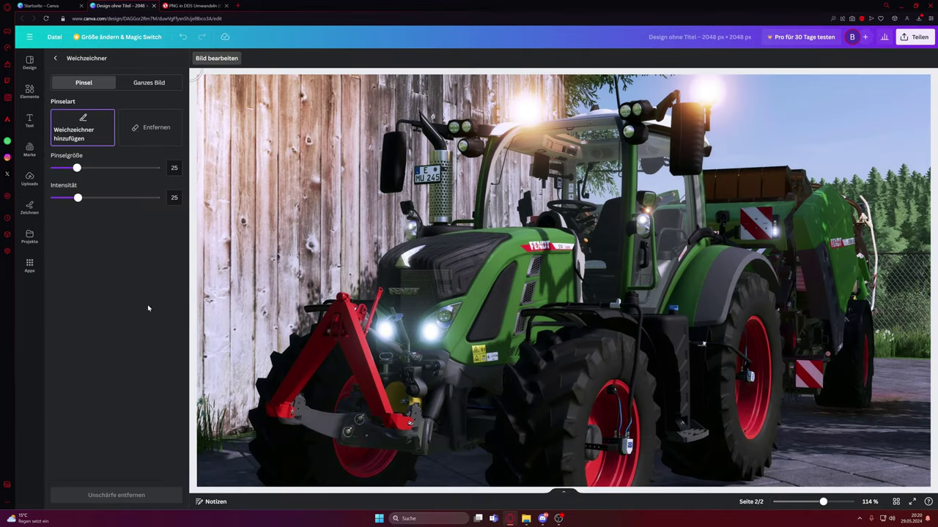
pyautogui.click(151, 85)
pyautogui.moveTo(51, 120); pyautogui.dragTo(68, 129)
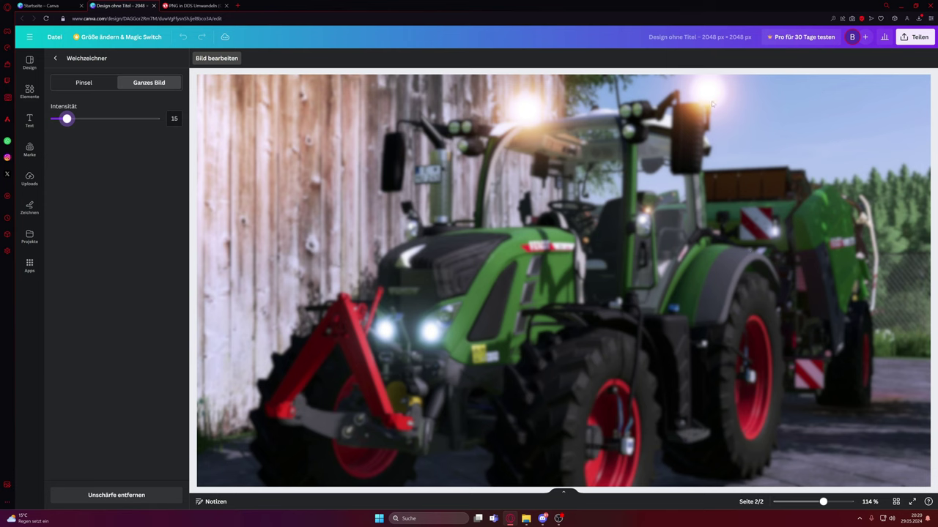
pyautogui.click(213, 59)
pyautogui.click(762, 329)
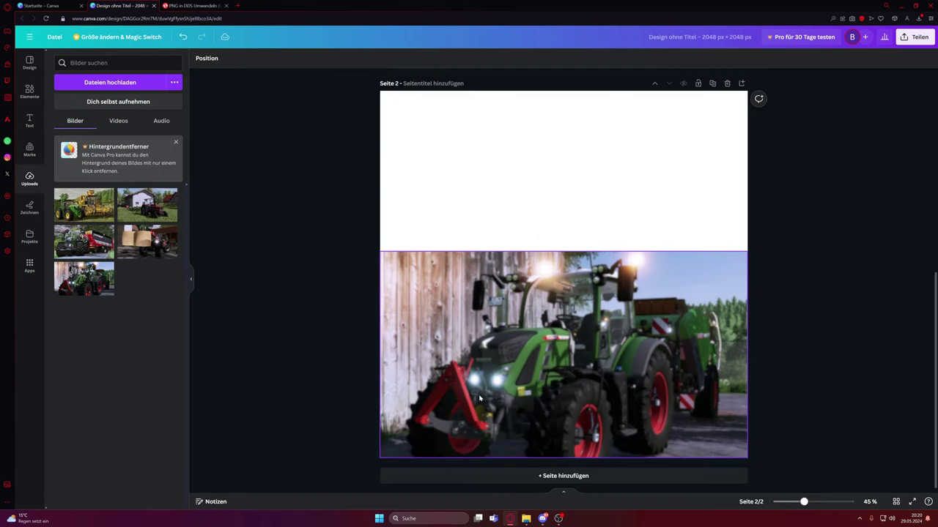
# - Look through the design's pages to check the sharp and blurred version of each tractor picture
pyautogui.scroll(5, 835, 339)
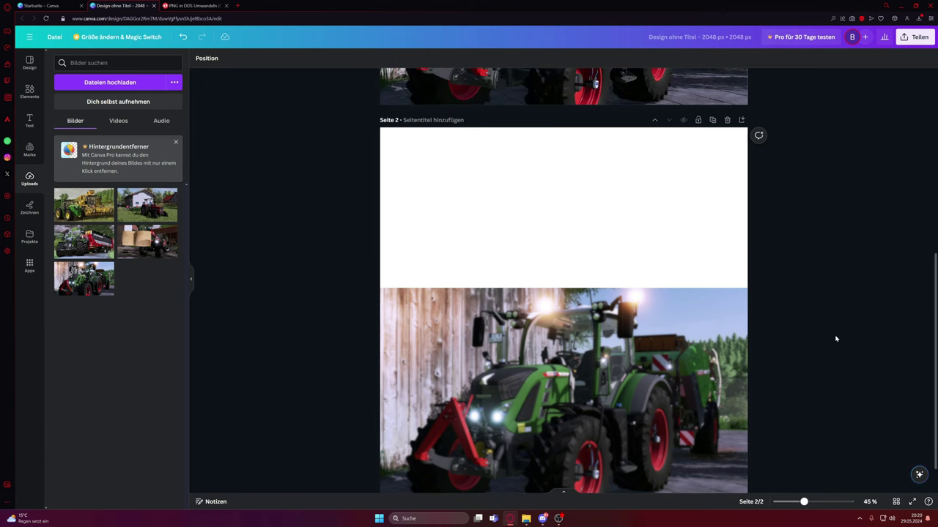
pyautogui.scroll(-4, 864, 370)
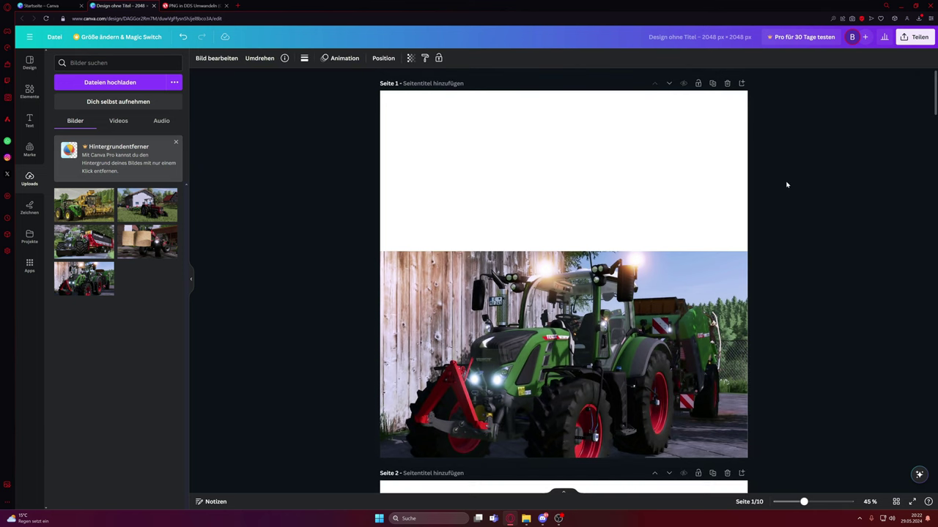
pyautogui.scroll(-2, 793, 329)
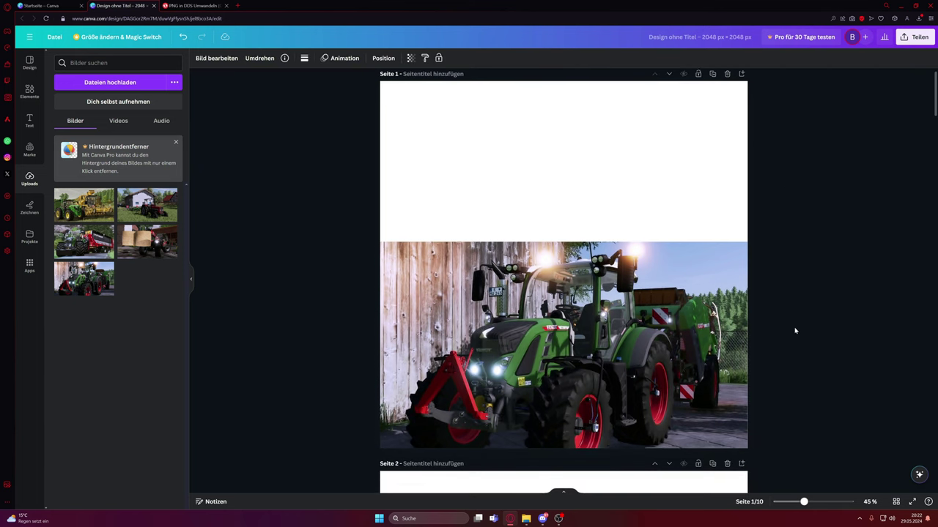
pyautogui.scroll(-2, 771, 278)
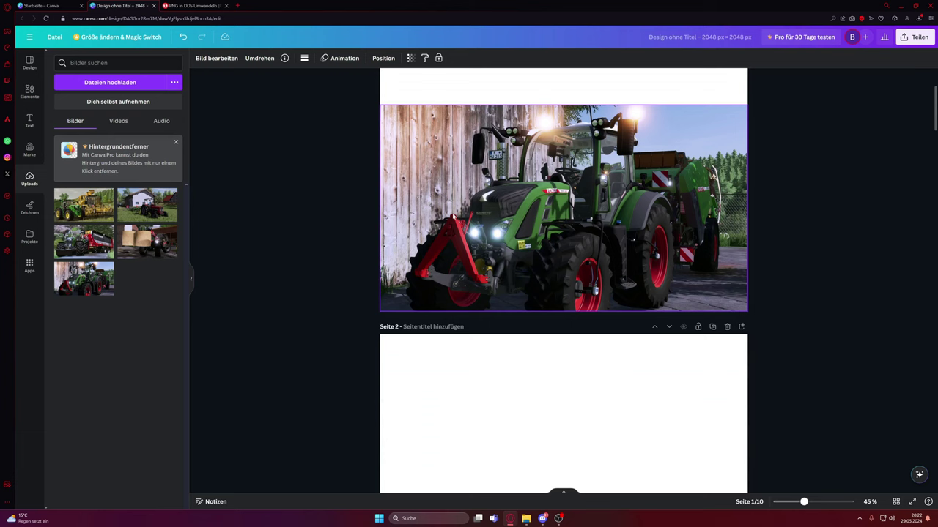
pyautogui.scroll(-15, 519, 190)
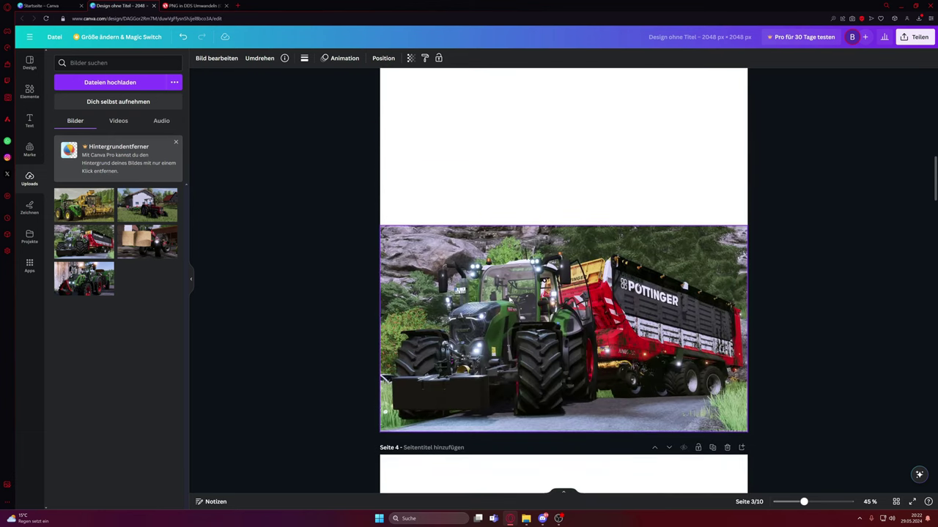
pyautogui.scroll(-7, 584, 357)
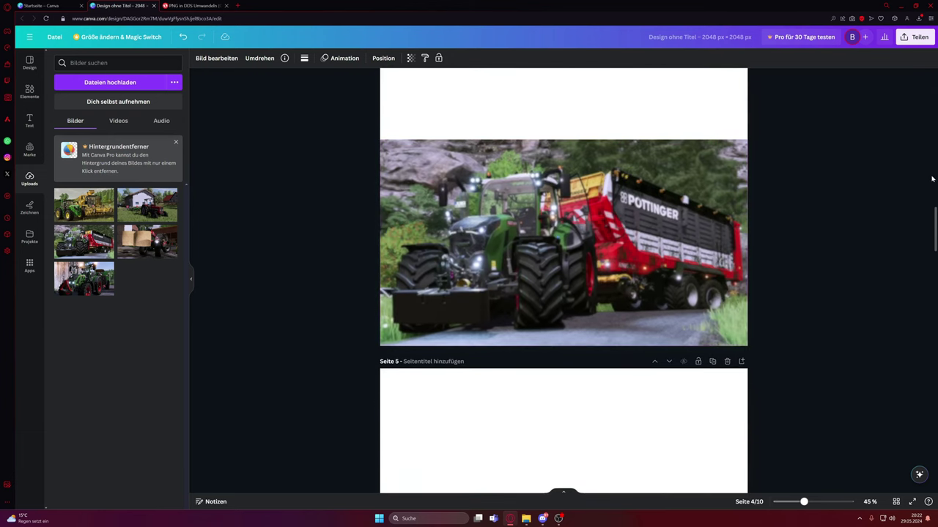
pyautogui.scroll(-20, 935, 291)
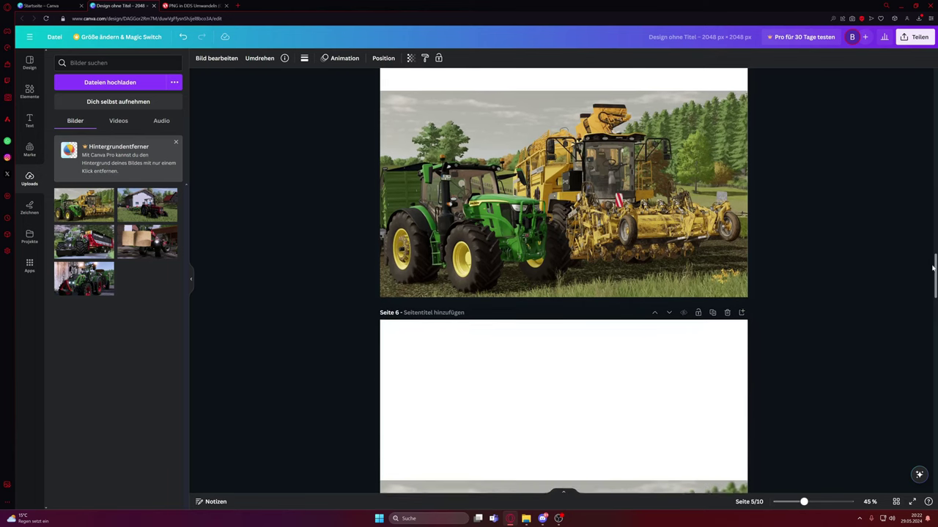
pyautogui.scroll(4, 935, 291)
pyautogui.moveTo(935, 291); pyautogui.dragTo(935, 77)
# - Download all ten pages of the design as PNG files at 2048 × 2048 px
pyautogui.hotkey('ctrl', 'v')
pyautogui.click(909, 40)
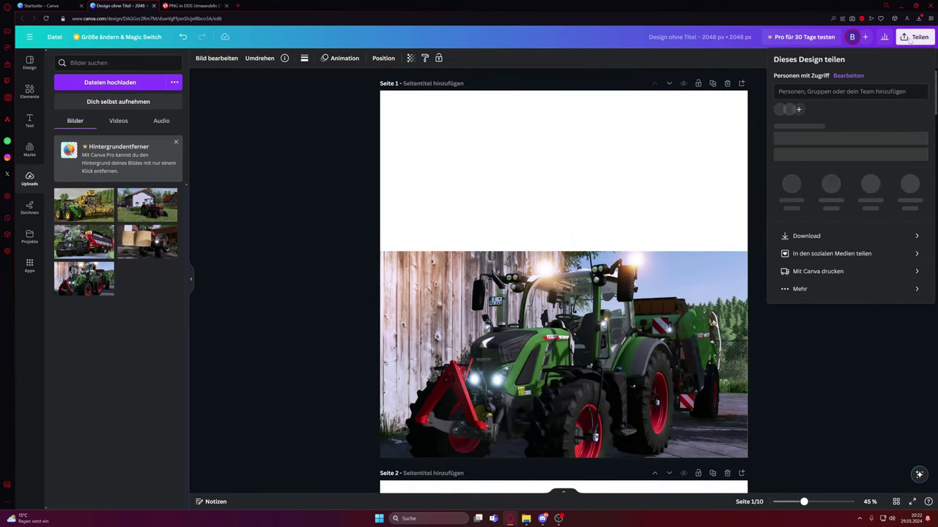
pyautogui.click(837, 240)
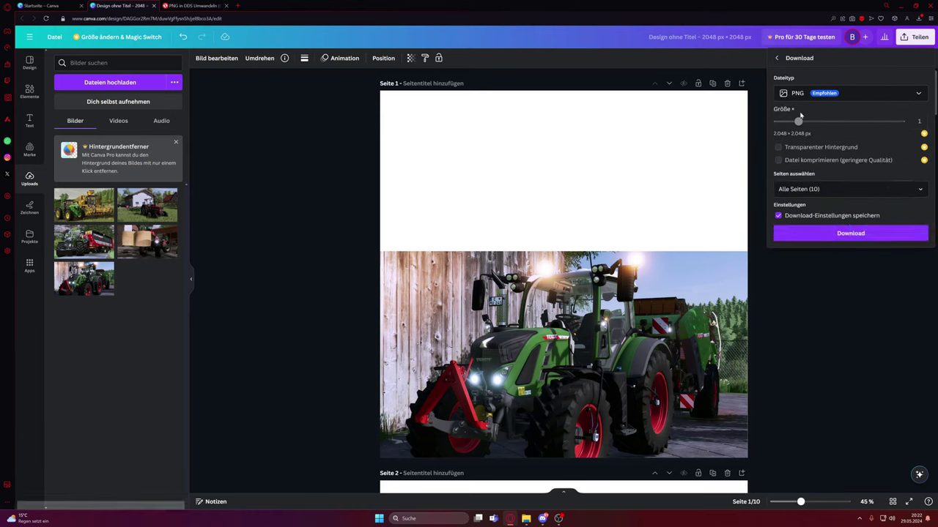
pyautogui.click(825, 234)
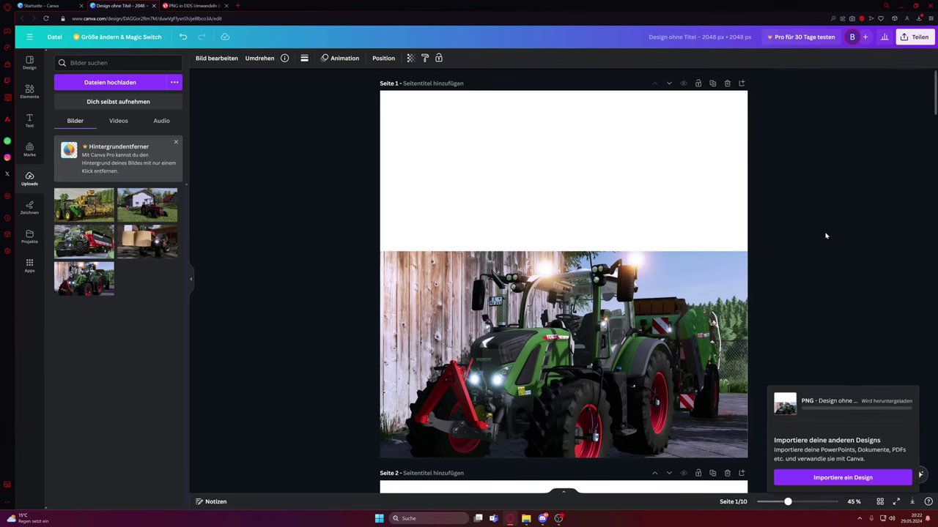
# - In File Explorer, extract the downloaded ZIP archive Design ohne Titel within the Downloads folder and close the extra window it opens
pyautogui.click(526, 518)
pyautogui.click(45, 116)
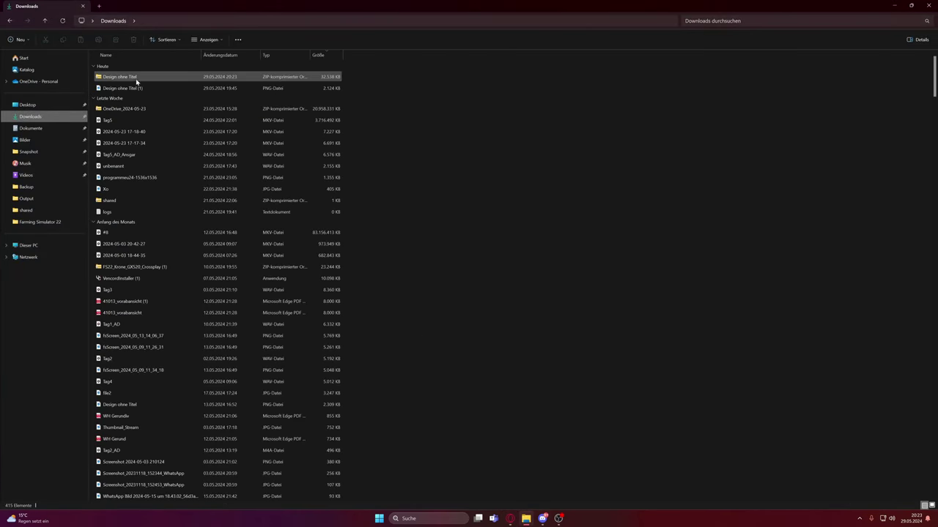
pyautogui.click(107, 77)
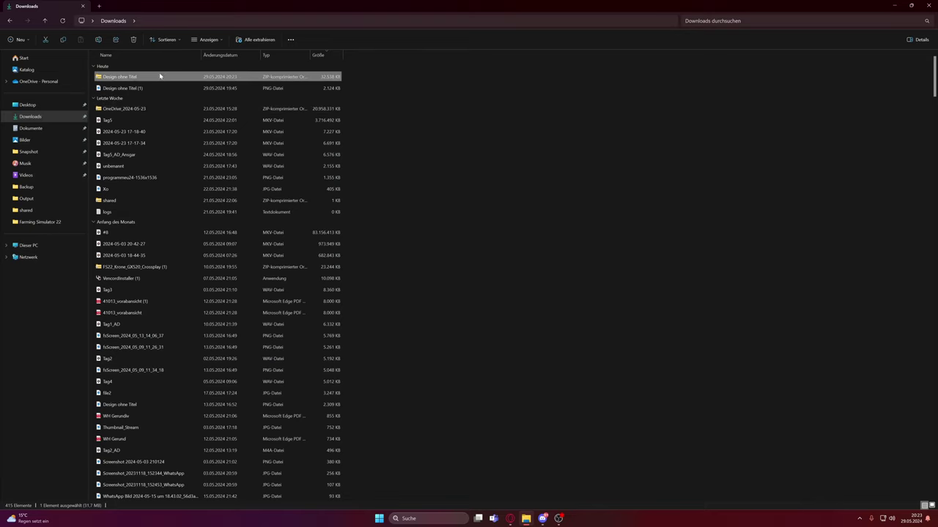
pyautogui.rightClick(154, 81)
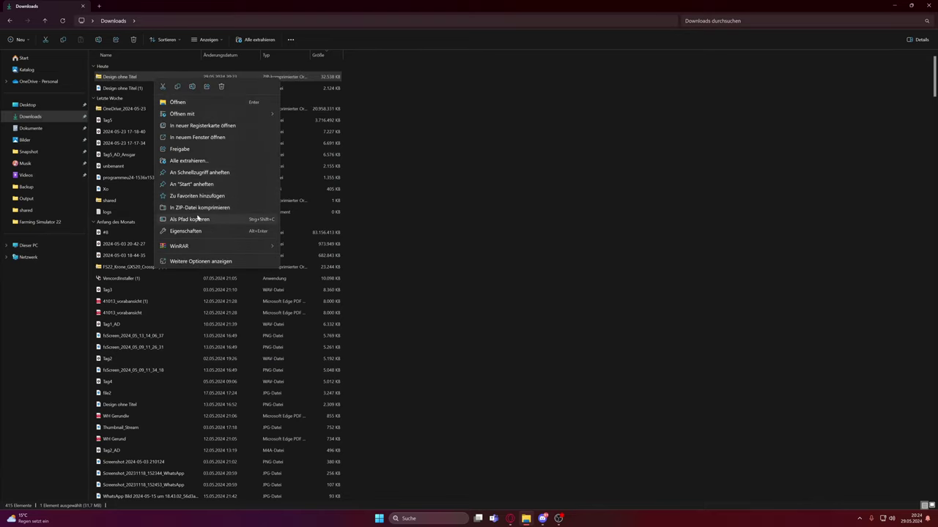
pyautogui.click(187, 161)
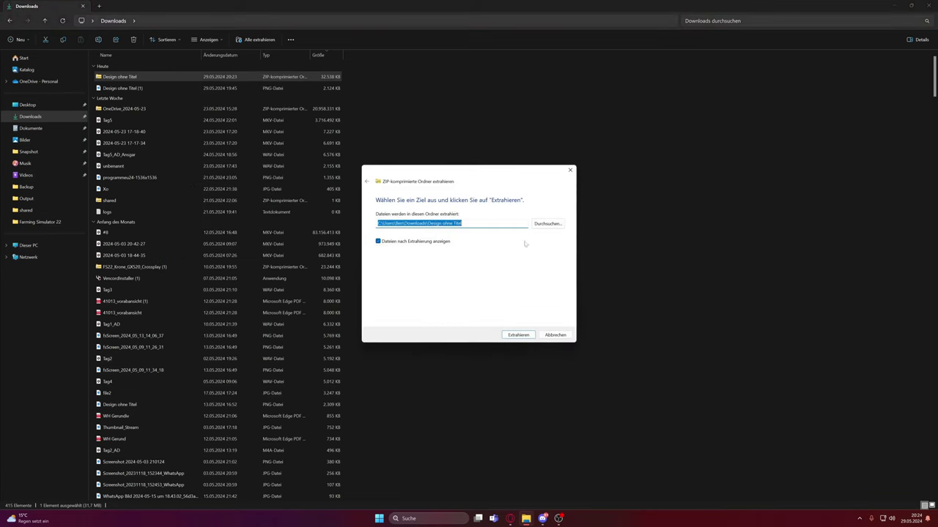
pyautogui.click(522, 335)
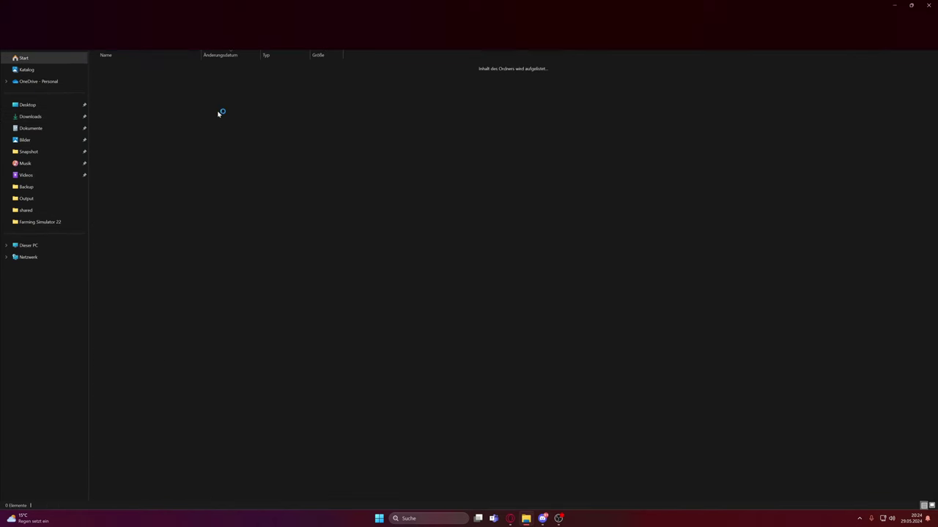
pyautogui.click(929, 5)
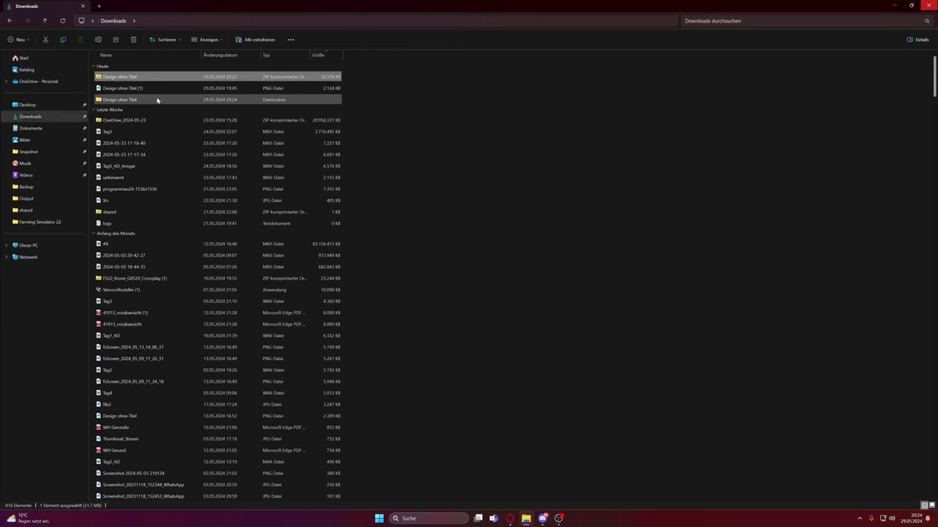
# - Open the extracted Design ohne Titel folder and select all ten PNG files, 1 to 10
pyautogui.click(137, 98)
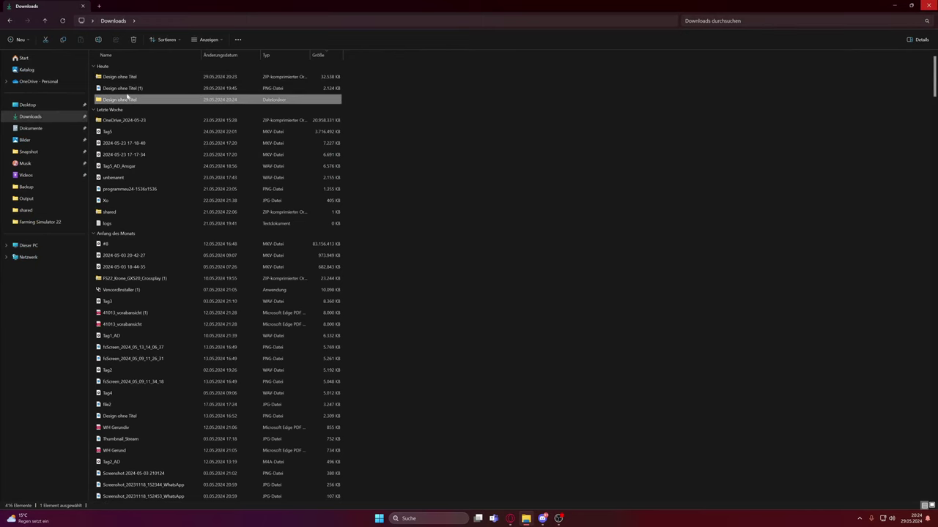
pyautogui.doubleClick(136, 101)
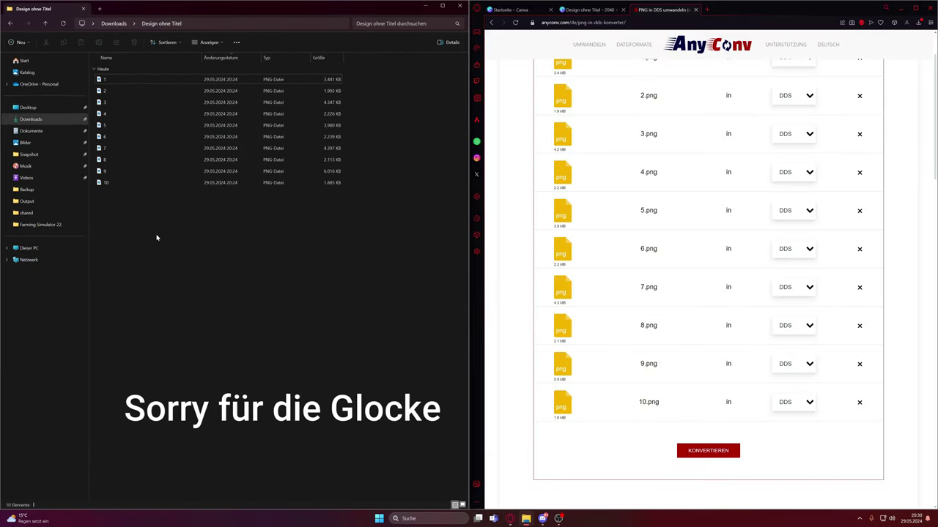
pyautogui.moveTo(154, 244); pyautogui.dragTo(117, 85)
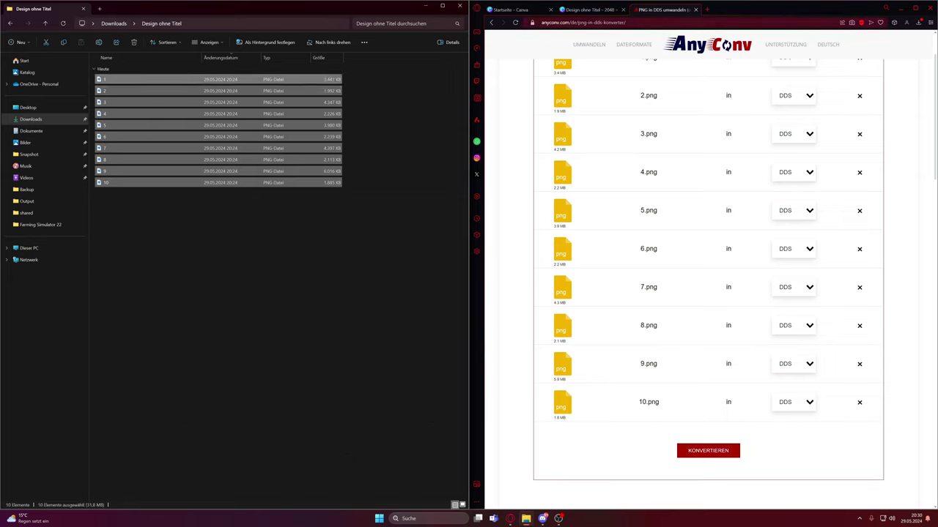
# - On the AnyConv converter page, choose DDS as the target format for 1.png and convert all ten PNG files
pyautogui.scroll(1, 701, 109)
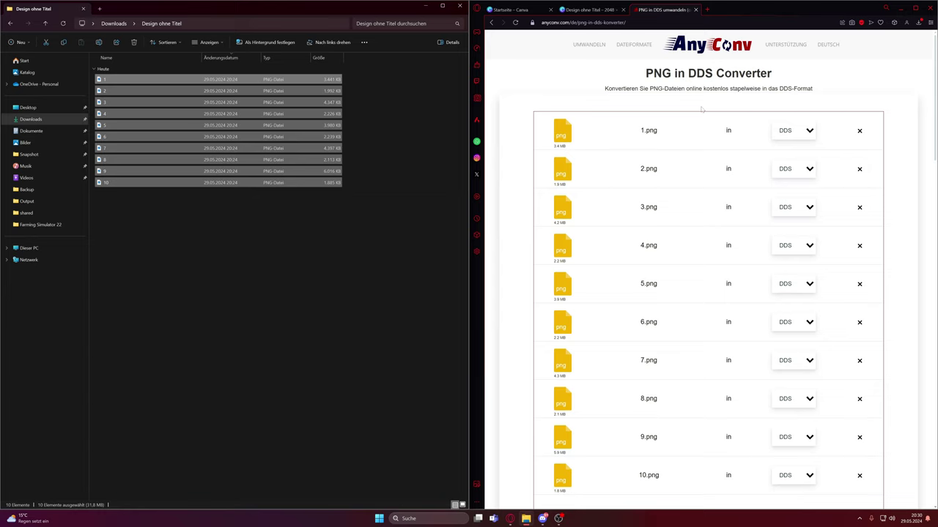
pyautogui.click(800, 137)
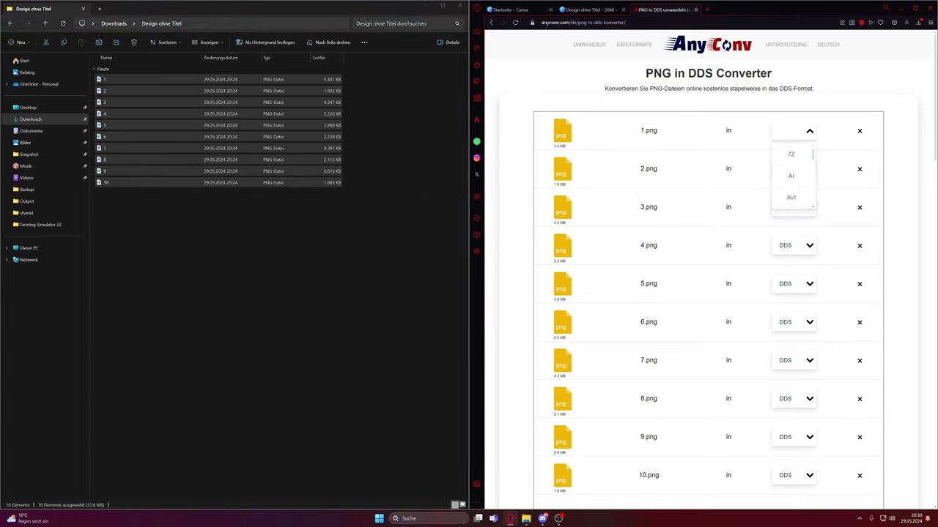
pyautogui.write('dds')
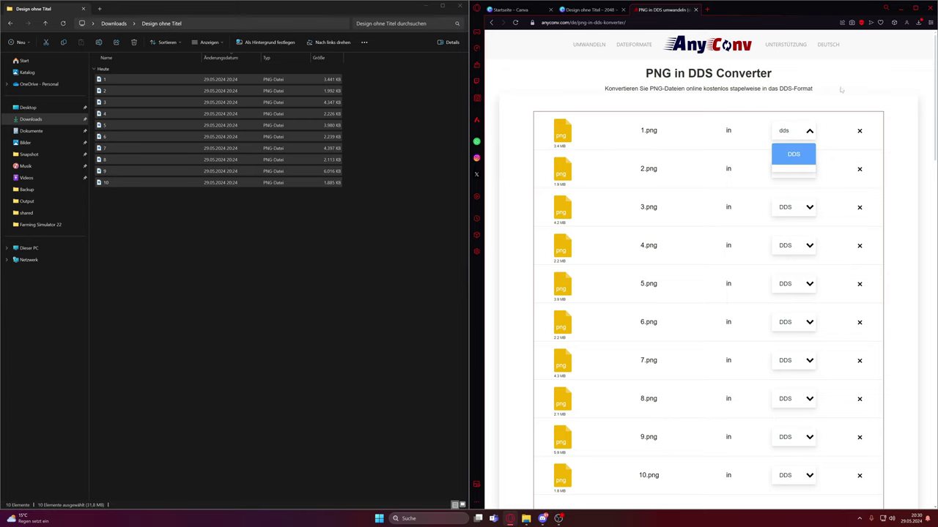
pyautogui.press('Return')
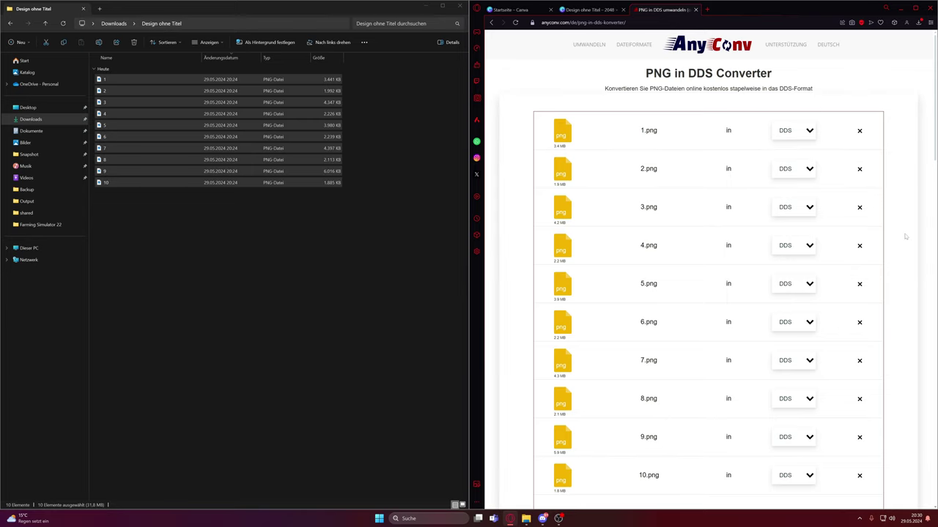
pyautogui.scroll(-3, 905, 237)
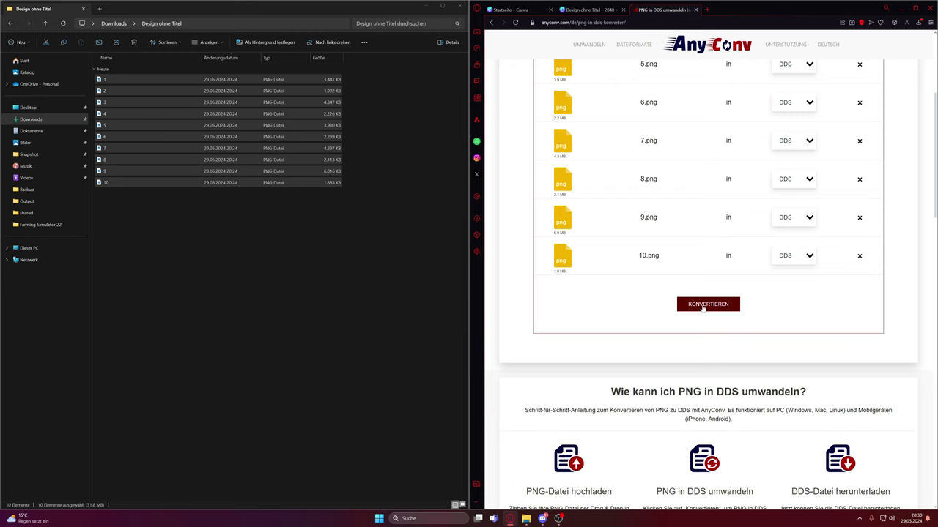
pyautogui.click(702, 305)
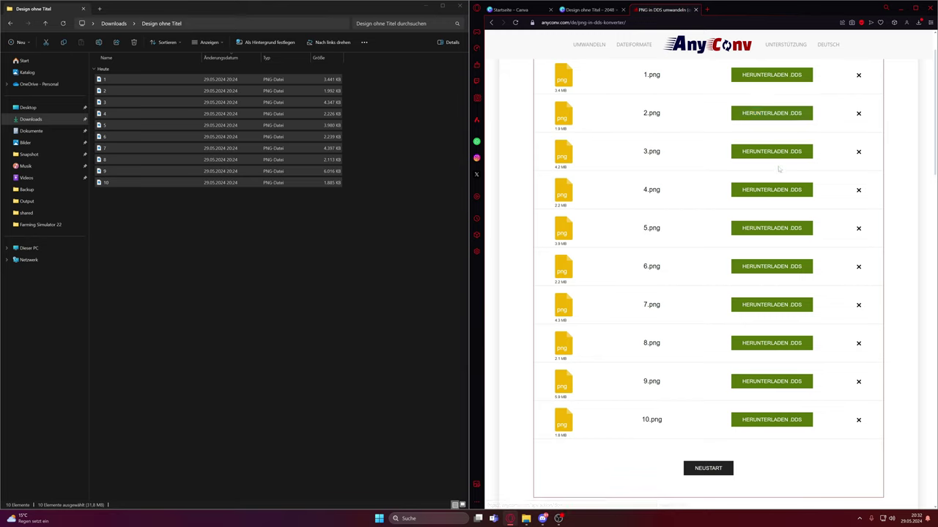
# - Download the converted DDS file of each picture from 1.png to 10.png
pyautogui.click(762, 81)
pyautogui.click(760, 113)
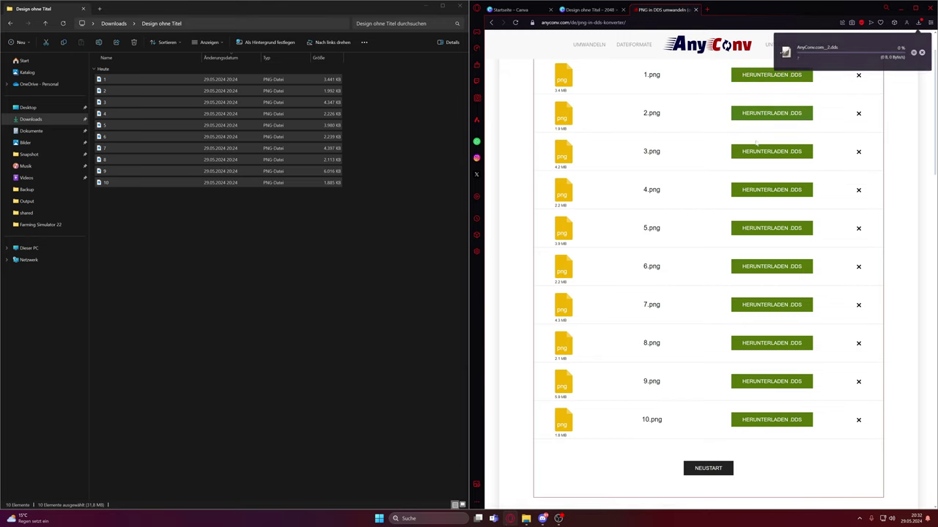
pyautogui.click(758, 152)
pyautogui.click(760, 189)
pyautogui.click(762, 228)
pyautogui.click(763, 267)
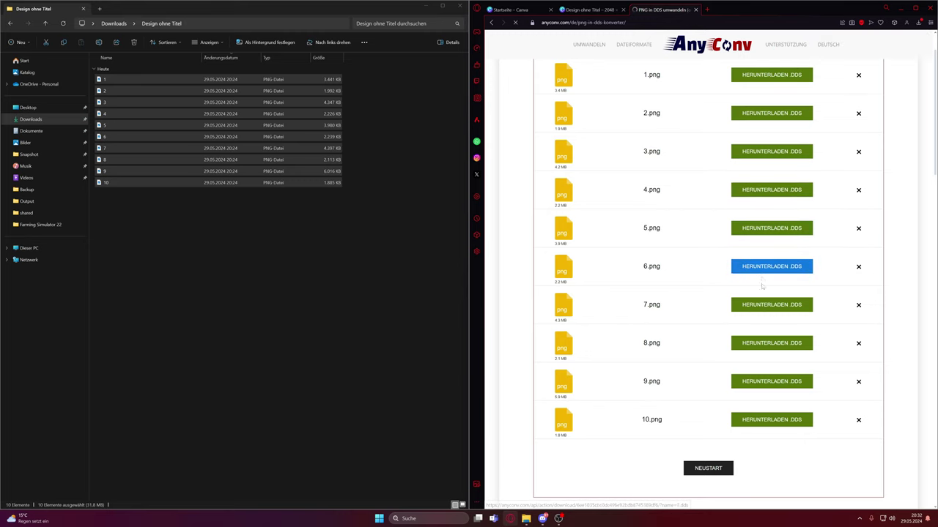
pyautogui.click(761, 305)
pyautogui.click(753, 343)
pyautogui.click(749, 381)
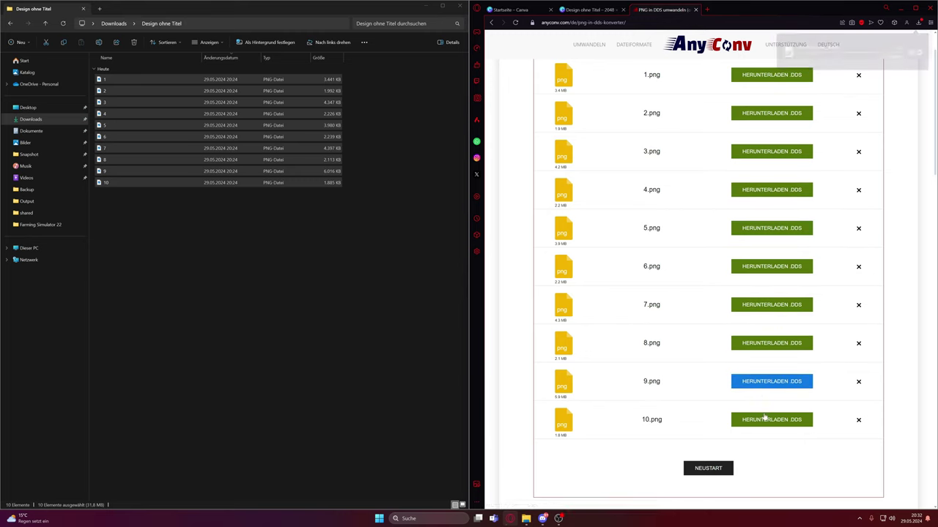
pyautogui.click(764, 418)
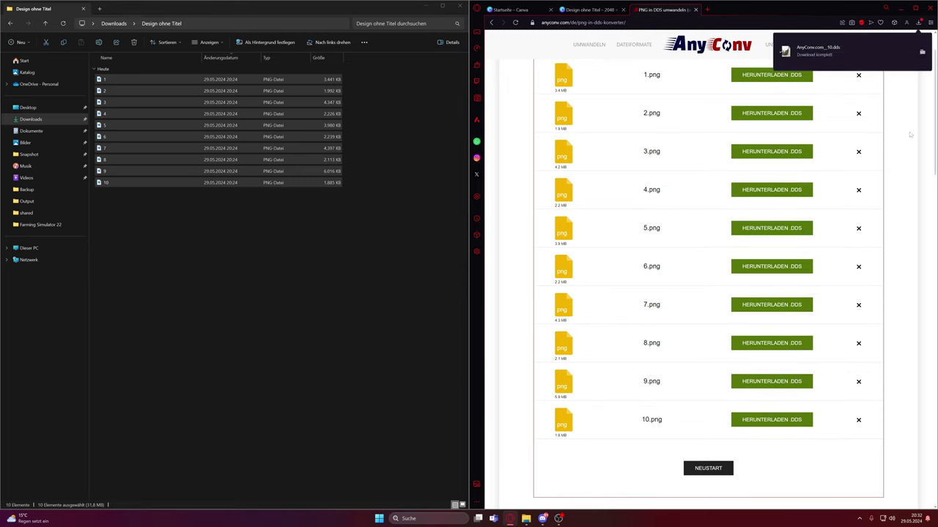
# - Open the Downloads folder in File Explorer and look over the ten AnyConv files, 1 to 10
pyautogui.click(171, 232)
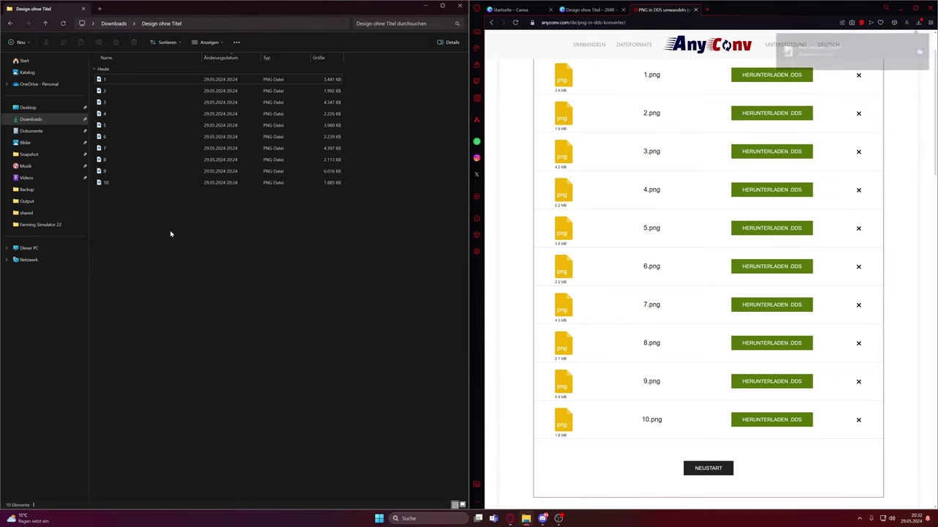
pyautogui.click(41, 122)
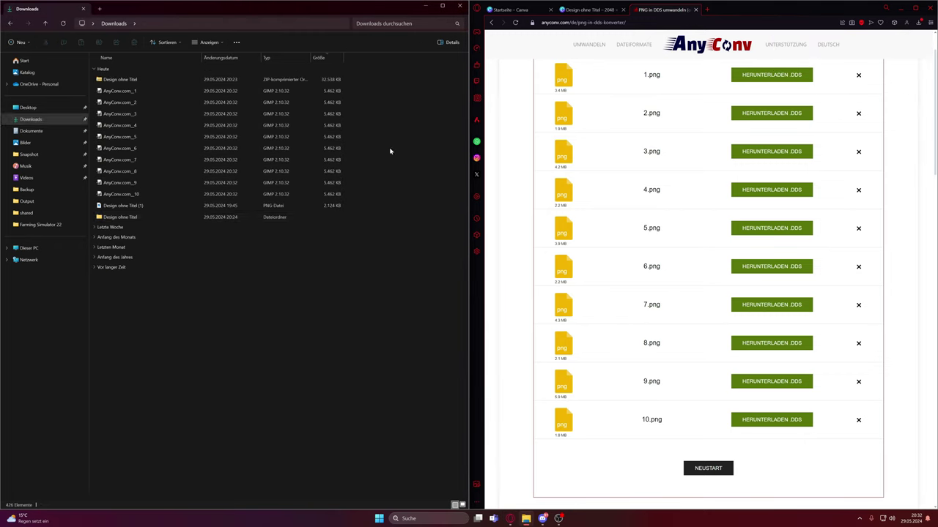
pyautogui.moveTo(374, 94); pyautogui.dragTo(359, 198)
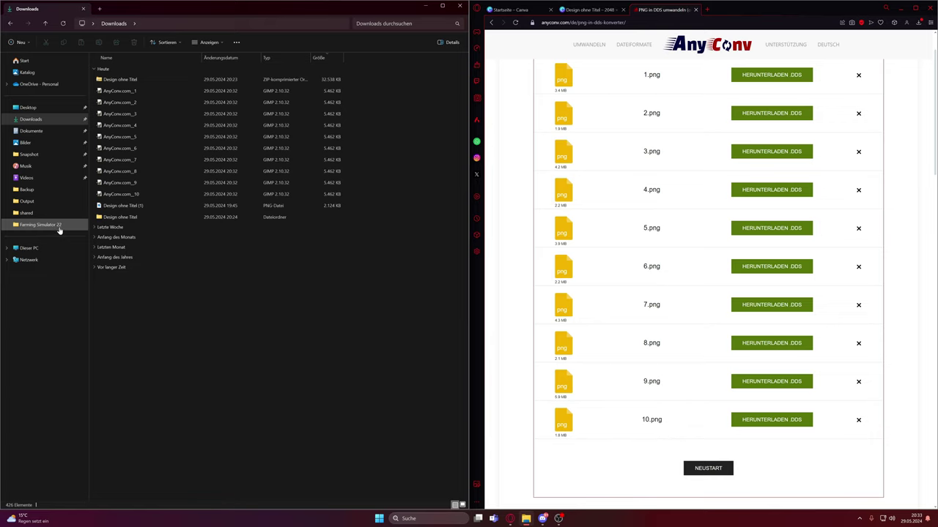
# - Browse from Dieser PC to the Programme (x86) folder on drive C:
pyautogui.click(38, 249)
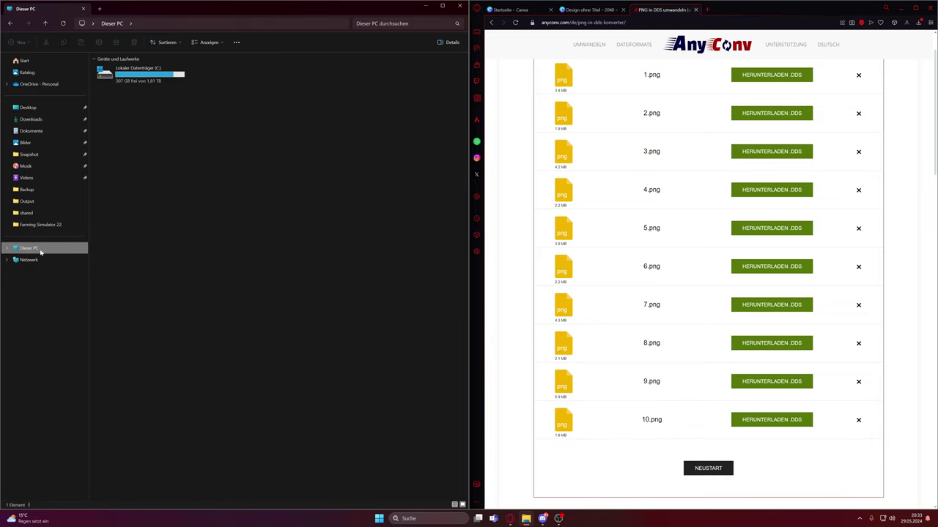
pyautogui.doubleClick(144, 80)
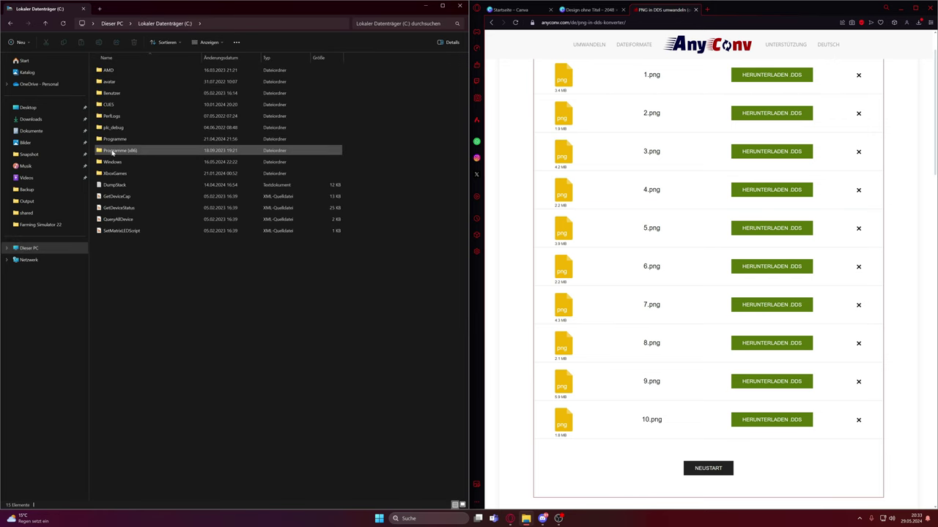
pyautogui.doubleClick(154, 153)
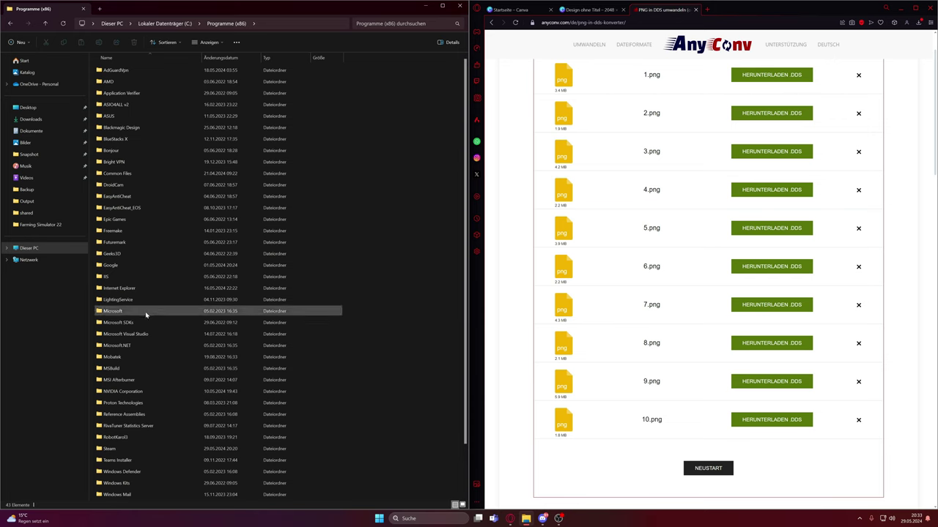
# - Browse through Steam, steamapps, common and Farming Simulator 22 to the shared folder
pyautogui.doubleClick(121, 448)
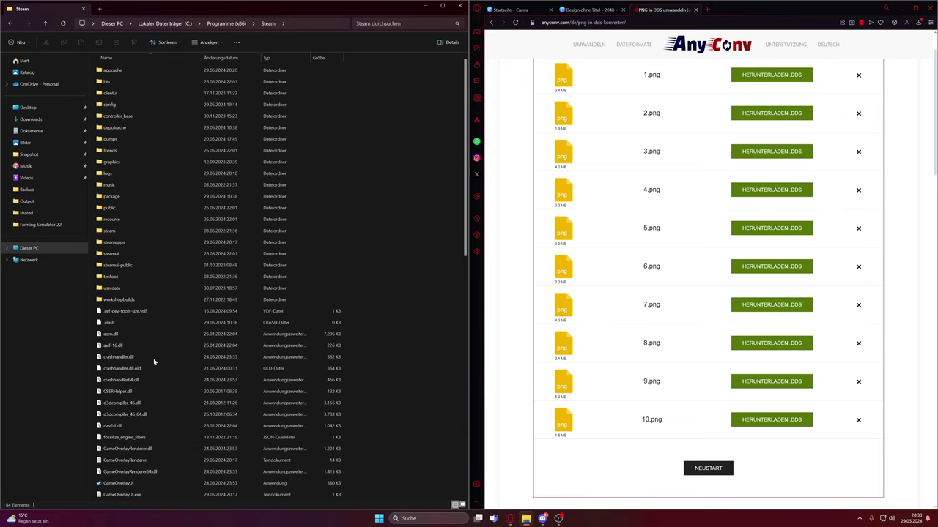
pyautogui.doubleClick(151, 242)
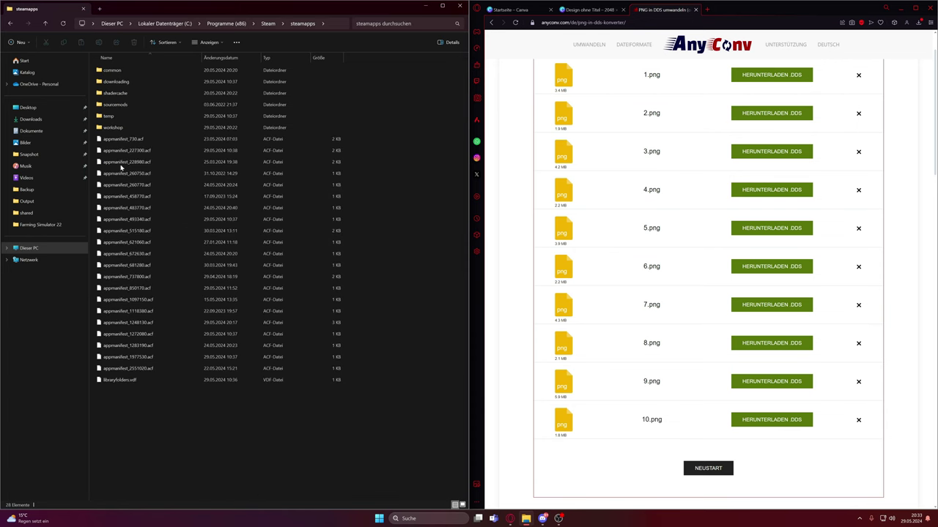
pyautogui.doubleClick(115, 70)
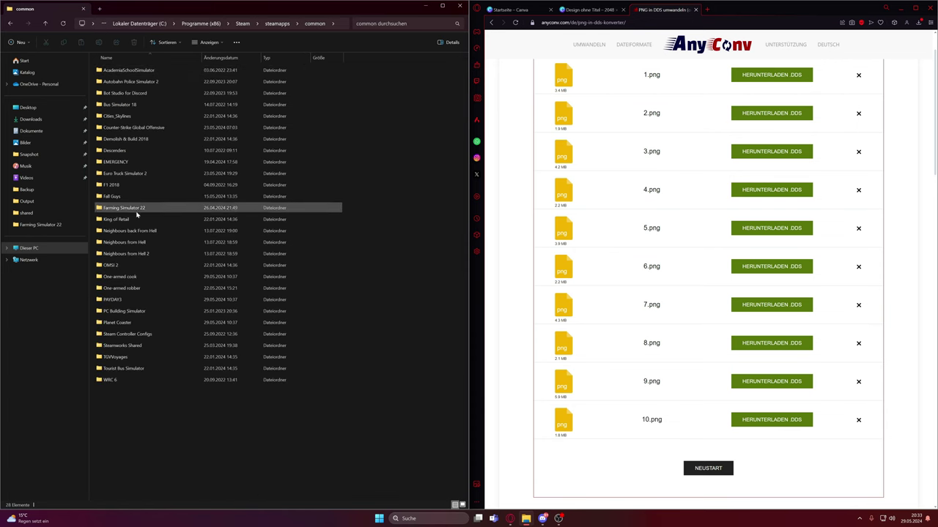
pyautogui.doubleClick(136, 210)
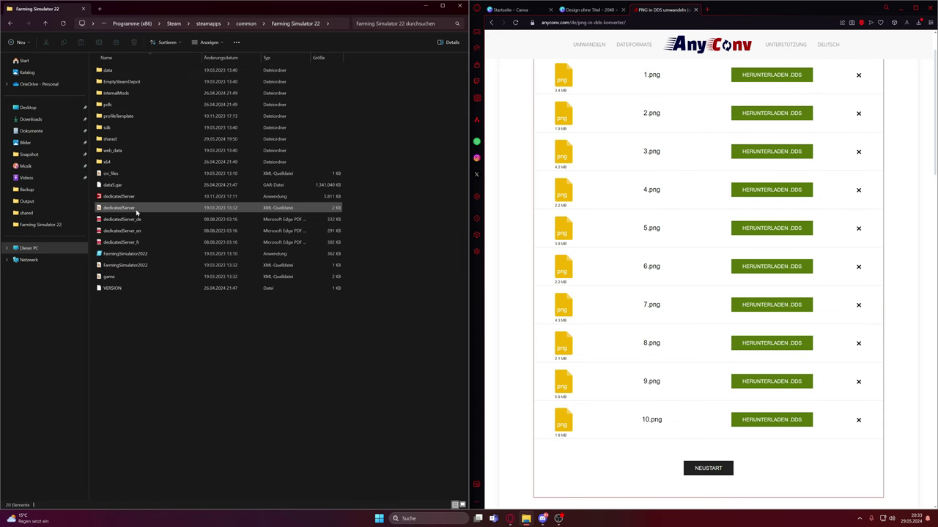
pyautogui.doubleClick(136, 139)
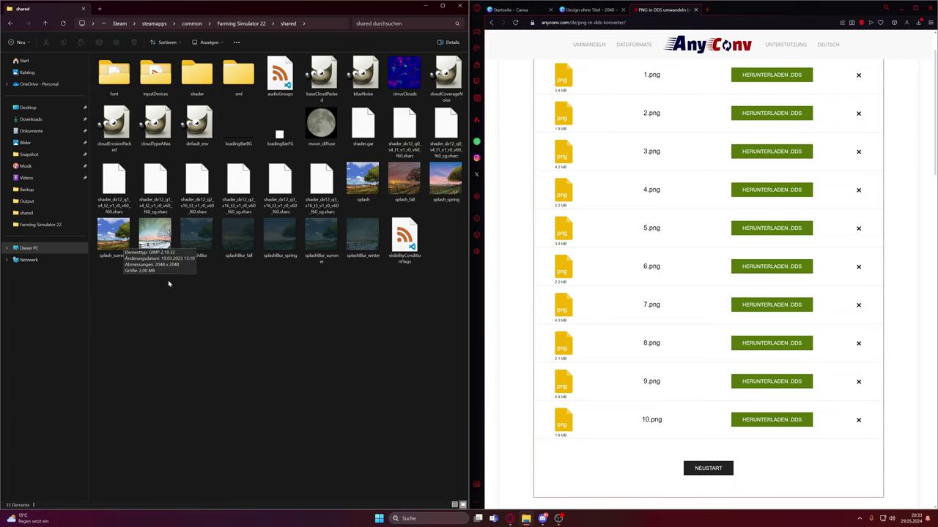
# - Look over the splash and splashBlur images with their seasonal variants in the shared folder
pyautogui.moveTo(101, 281); pyautogui.dragTo(356, 289)
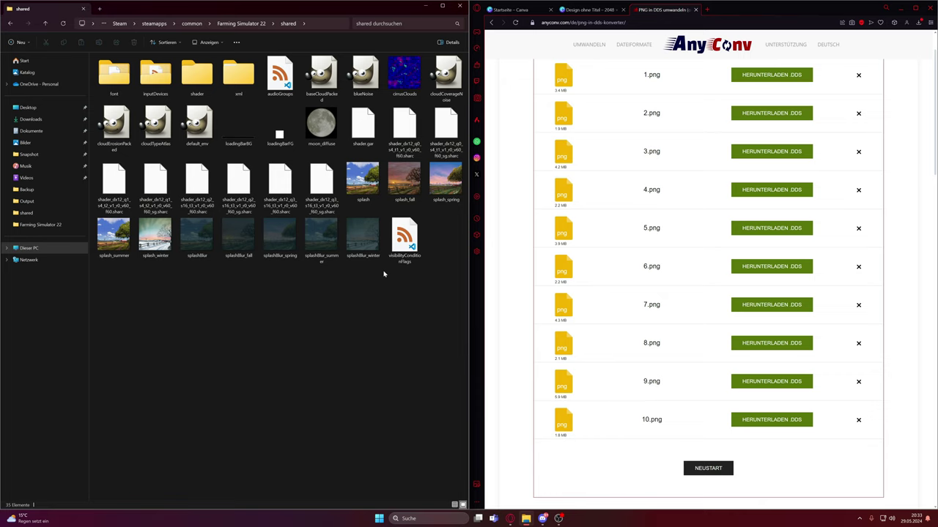
pyautogui.click(395, 194)
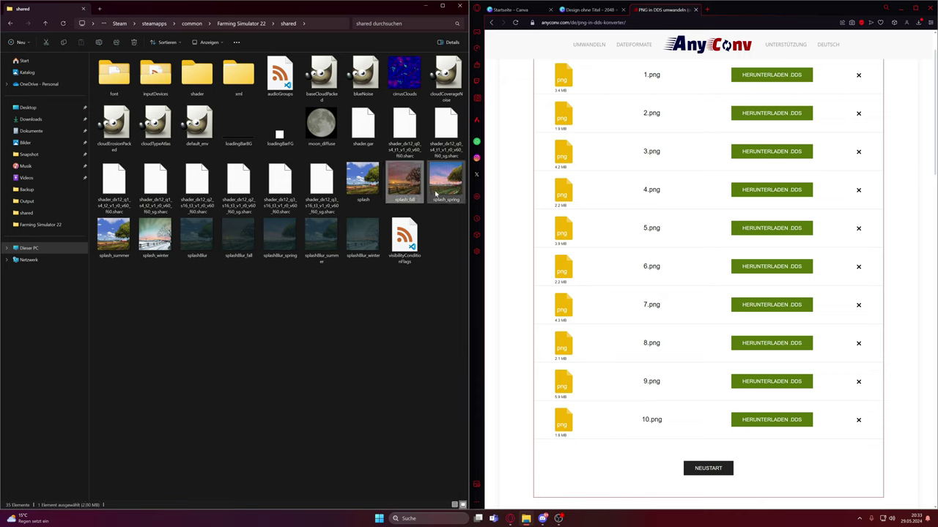
pyautogui.click(235, 244)
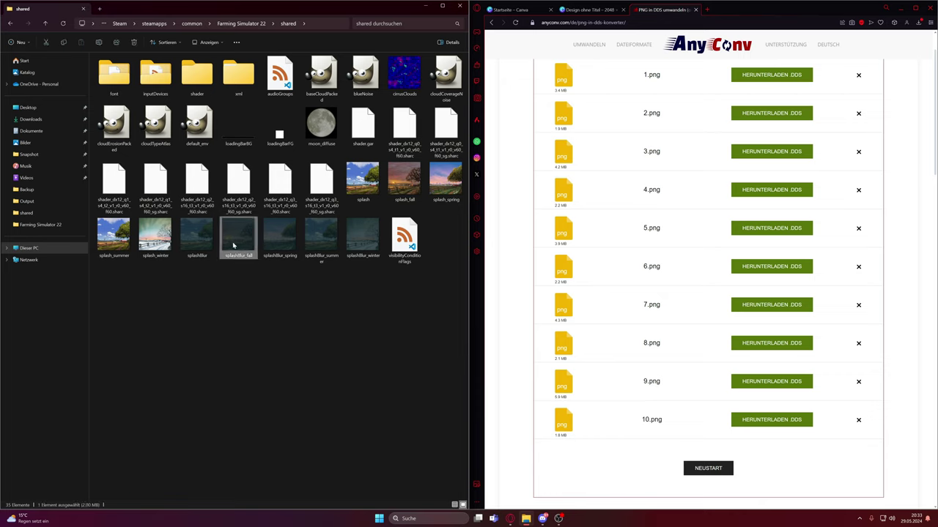
pyautogui.click(254, 288)
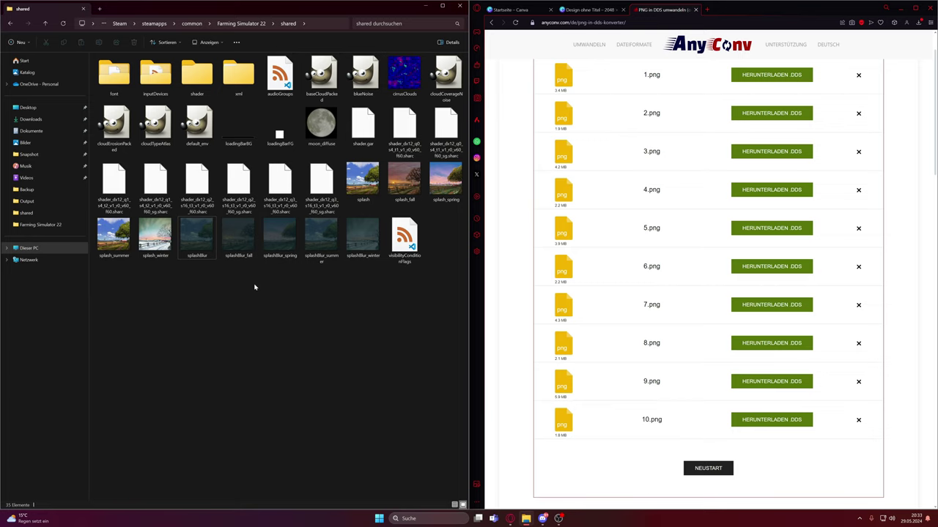
pyautogui.click(365, 188)
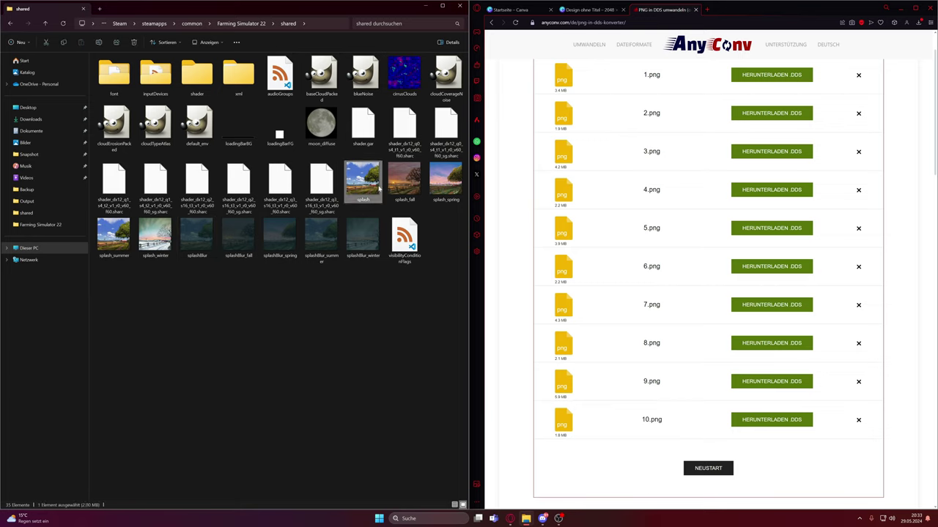
pyautogui.click(392, 295)
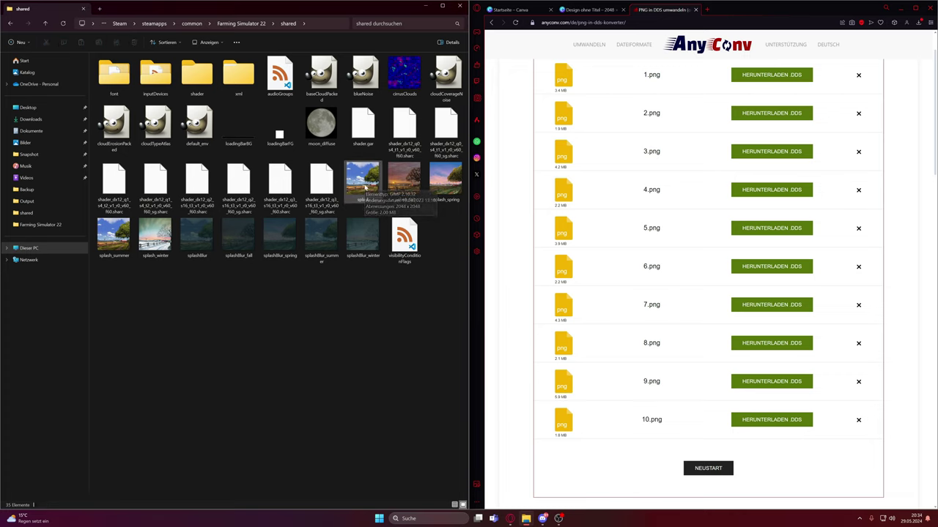
# - Select the ten original images in the shared folder, from splash and its seasonal variants through splashBlur_winter
pyautogui.click(365, 188)
pyautogui.keyDown('ctrl'); pyautogui.click(404, 187); pyautogui.keyUp('ctrl')
pyautogui.keyDown('ctrl'); pyautogui.click(440, 198); pyautogui.keyUp('ctrl')
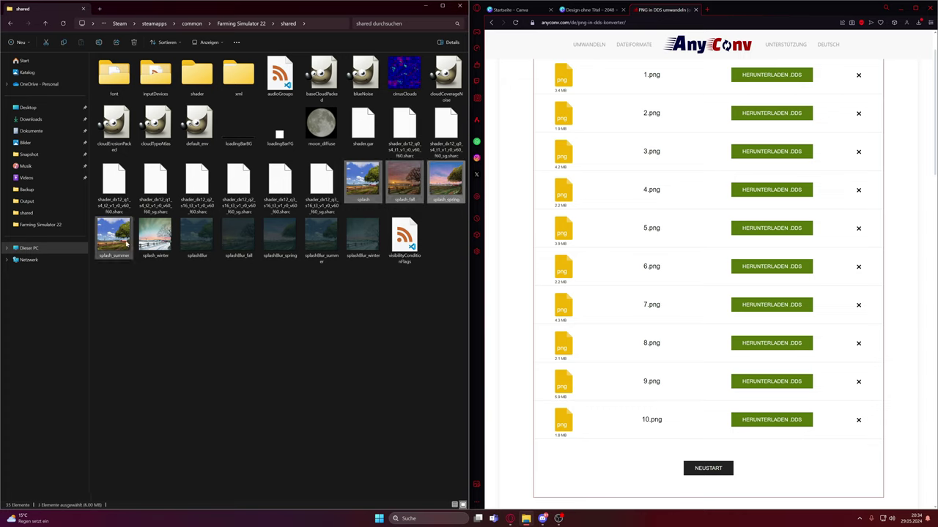
pyautogui.keyDown('ctrl'); pyautogui.click(114, 235); pyautogui.keyUp('ctrl')
pyautogui.keyDown('ctrl'); pyautogui.click(156, 235); pyautogui.keyUp('ctrl')
pyautogui.keyDown('ctrl'); pyautogui.click(198, 236); pyautogui.keyUp('ctrl')
pyautogui.keyDown('ctrl'); pyautogui.click(253, 249); pyautogui.keyUp('ctrl')
pyautogui.keyDown('ctrl'); pyautogui.click(279, 238); pyautogui.keyUp('ctrl')
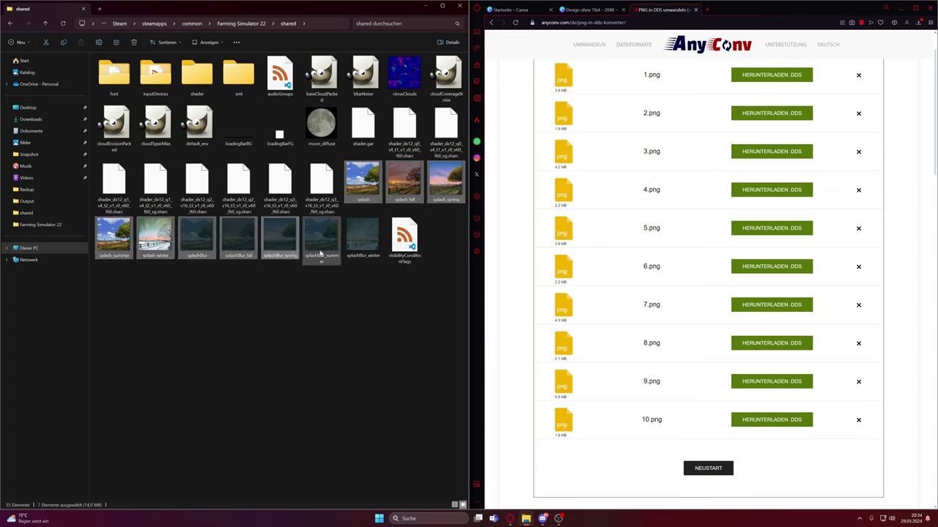
pyautogui.keyDown('ctrl'); pyautogui.click(322, 238); pyautogui.keyUp('ctrl')
pyautogui.keyDown('ctrl'); pyautogui.click(362, 238); pyautogui.keyUp('ctrl')
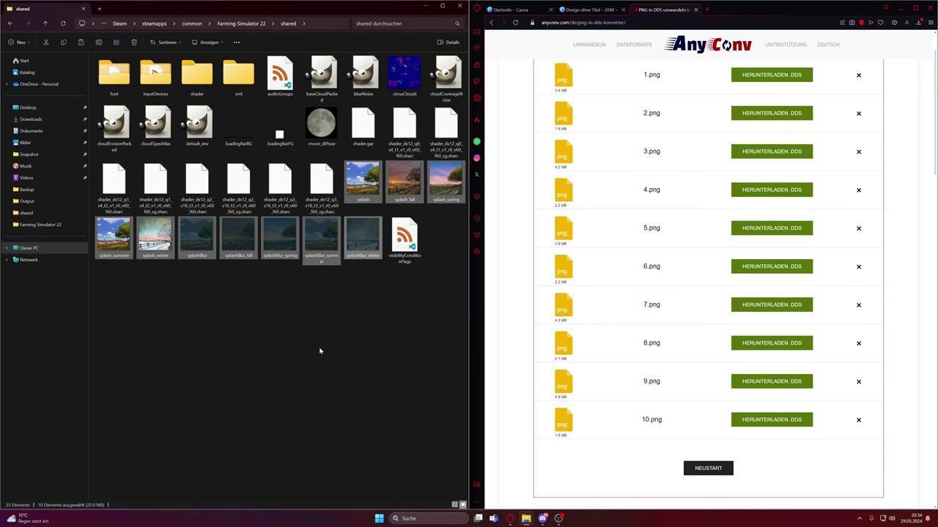
# - Open the LS22 Startbilder folder on the desktop and check the backup copies of the original splash images
pyautogui.click(887, 7)
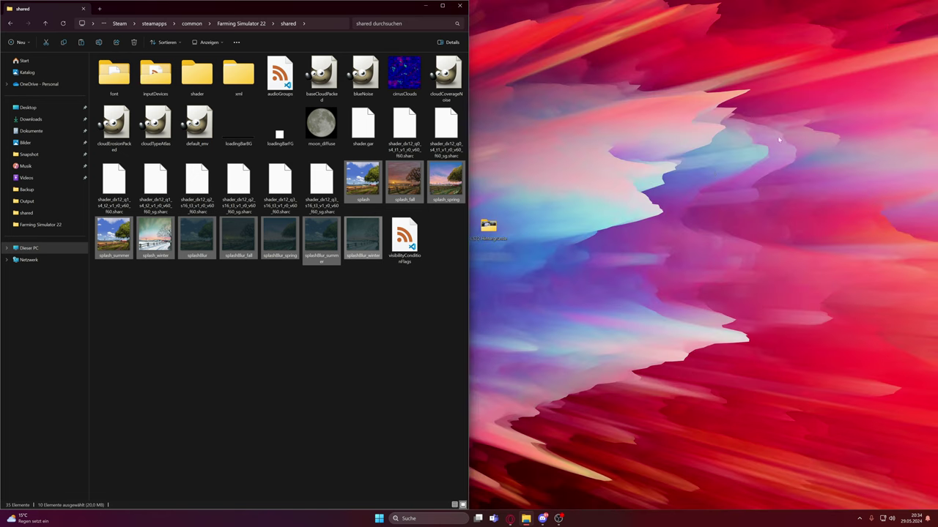
pyautogui.click(425, 6)
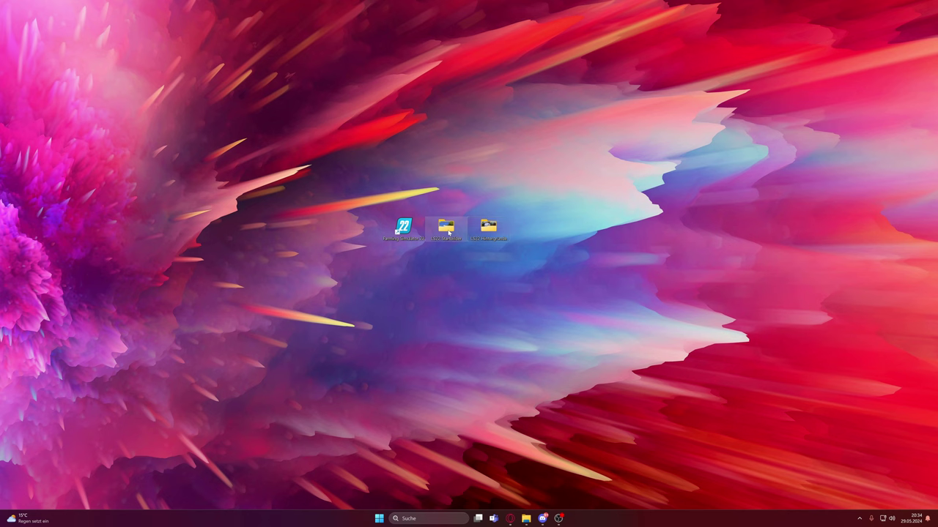
pyautogui.doubleClick(447, 228)
pyautogui.moveTo(557, 232); pyautogui.dragTo(850, 184)
pyautogui.click(850, 198)
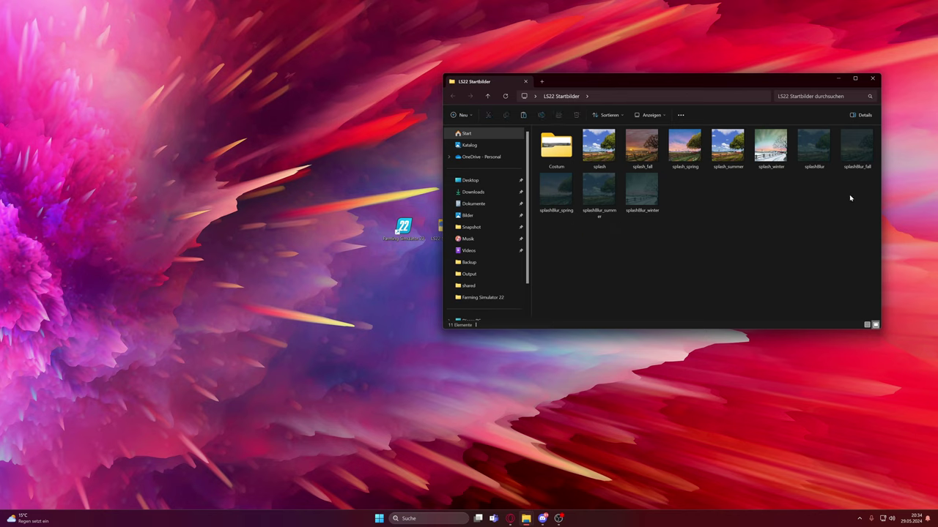
pyautogui.click(837, 78)
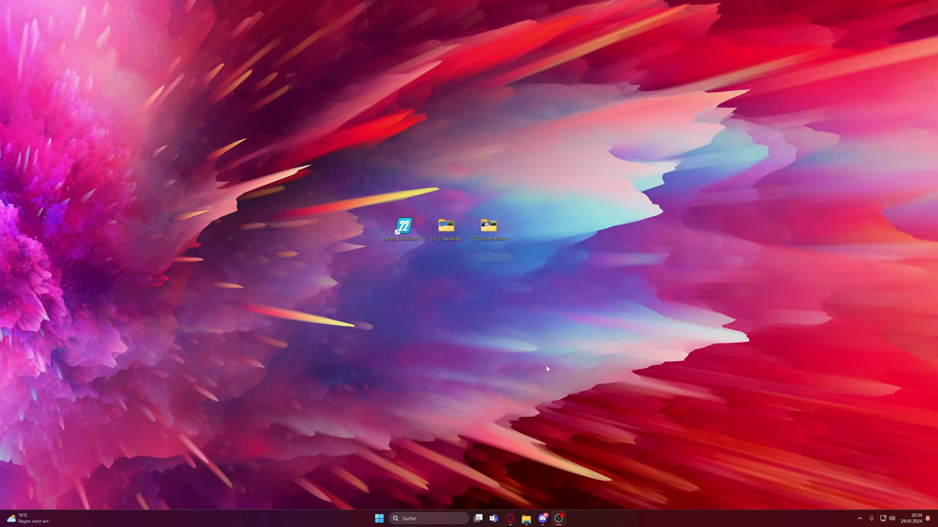
# - Move the ten AnyConv files, 1 to 10, from Downloads into the Farming Simulator 22 shared folder
pyautogui.moveTo(526, 518)
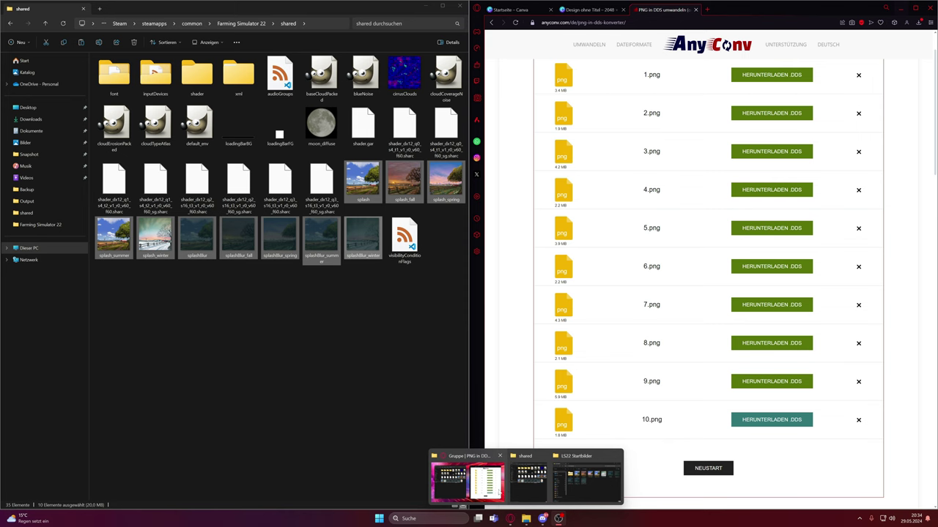
pyautogui.click(463, 504)
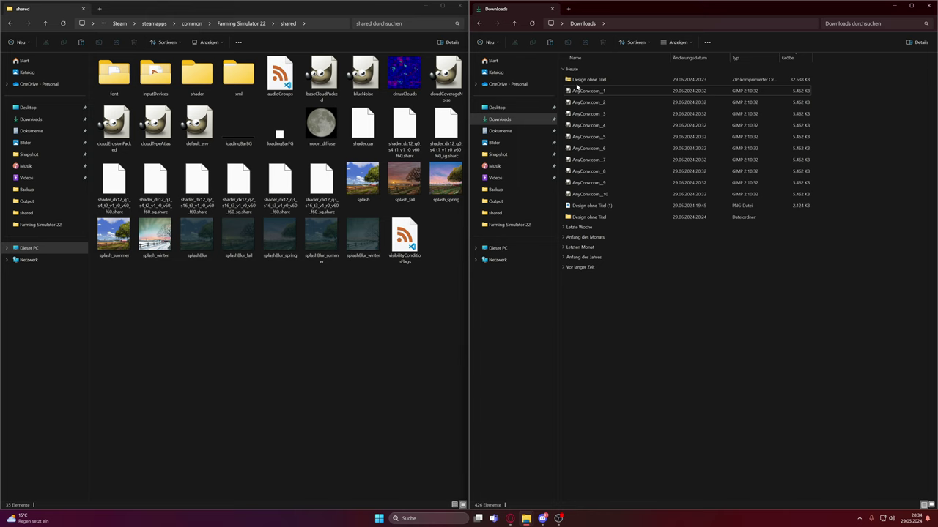
pyautogui.moveTo(564, 90); pyautogui.dragTo(649, 192)
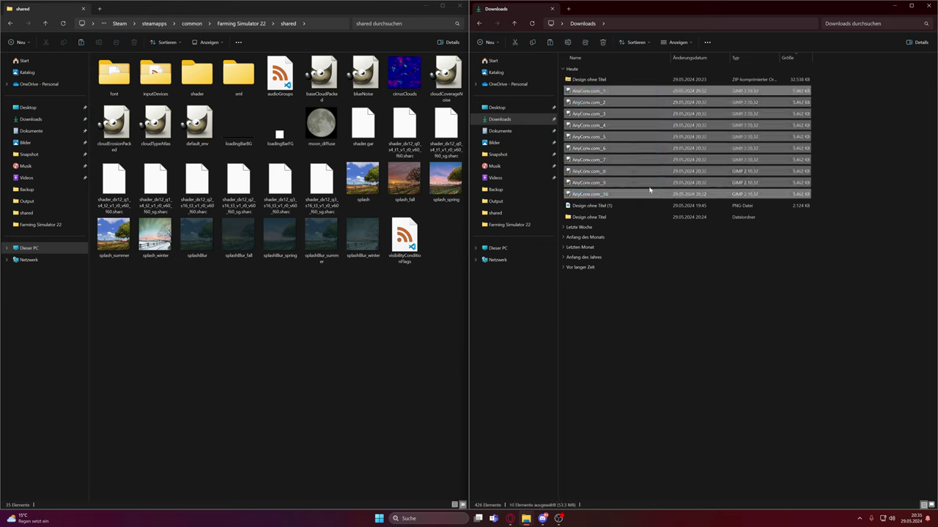
pyautogui.moveTo(595, 93); pyautogui.dragTo(310, 312)
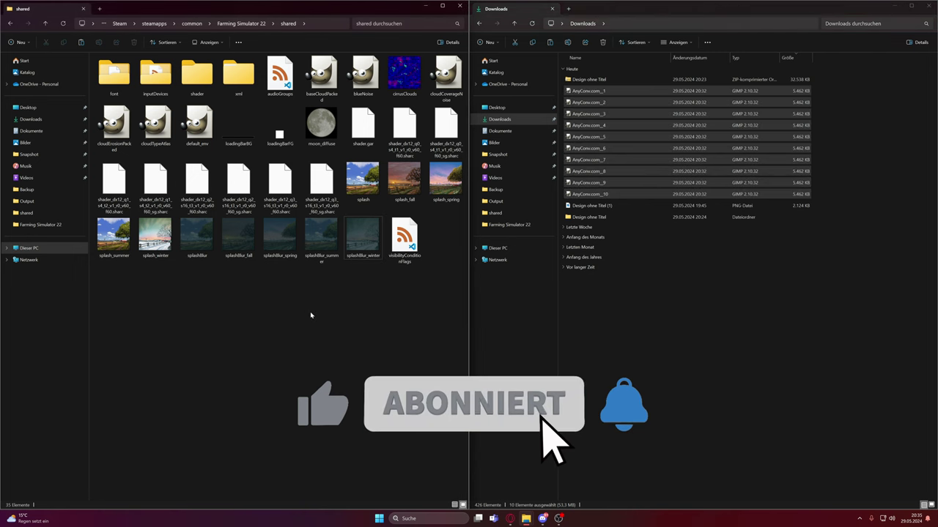
pyautogui.click(293, 335)
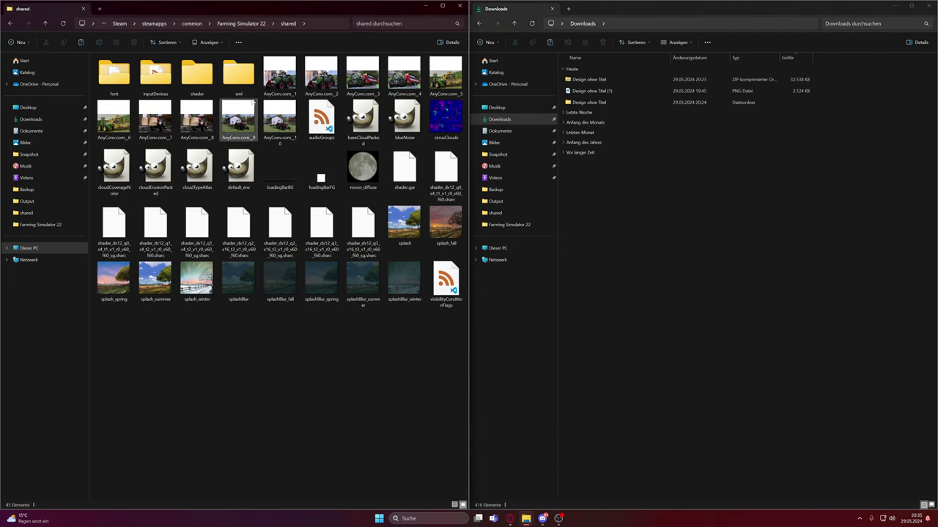
# - Compare the first AnyConv images with the original splash, splashBlur, splash_fall and splashBlur_fall files to match their names
pyautogui.moveTo(254, 101)
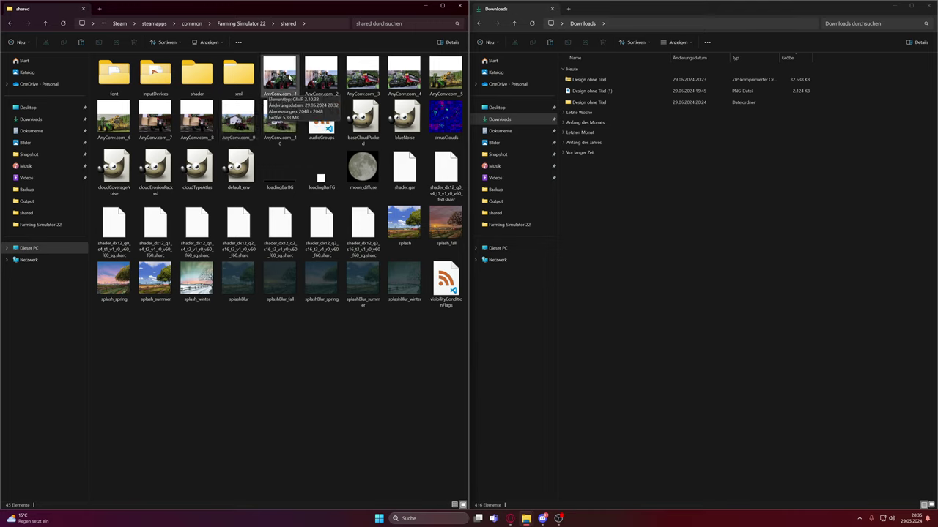
pyautogui.moveTo(320, 88)
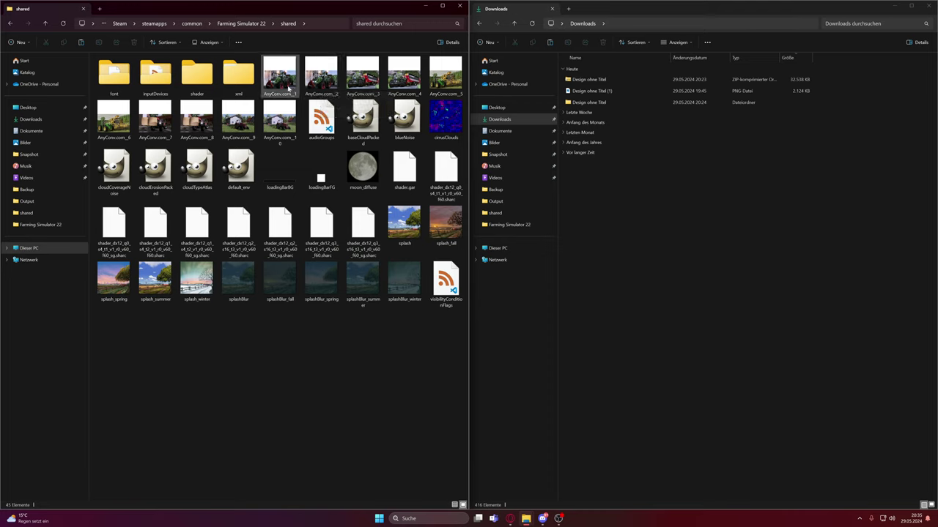
pyautogui.click(289, 88)
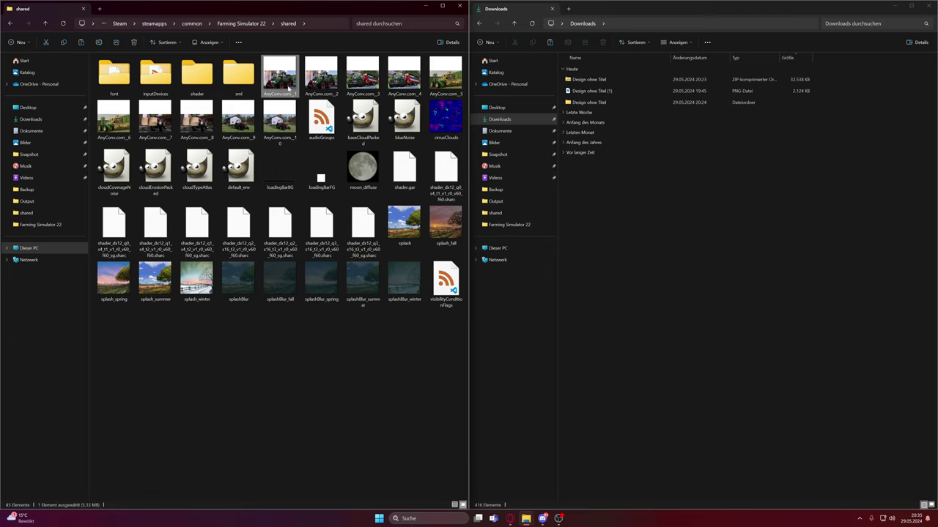
pyautogui.click(339, 89)
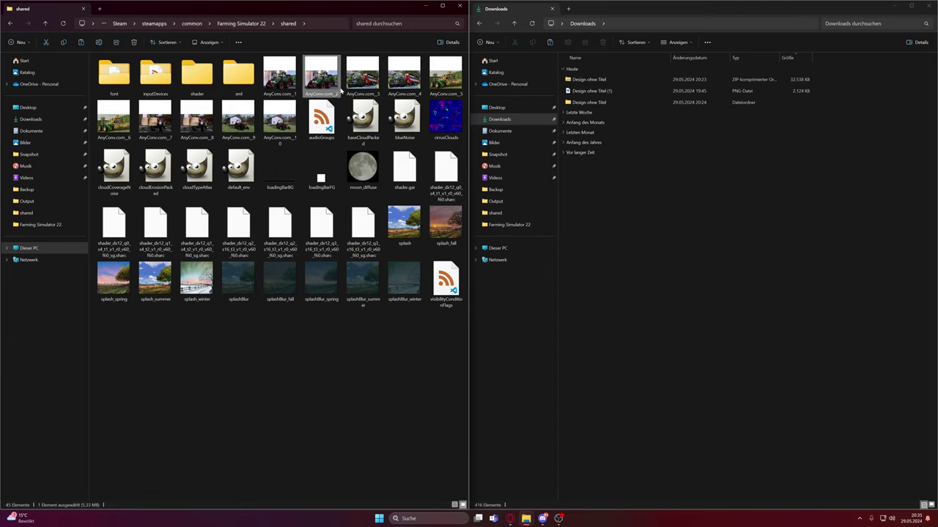
pyautogui.click(289, 87)
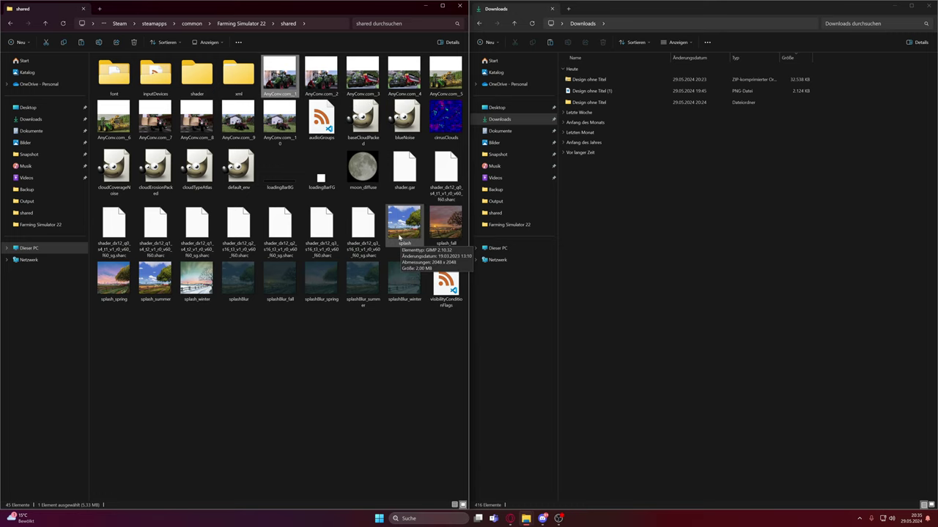
pyautogui.click(323, 76)
pyautogui.click(246, 289)
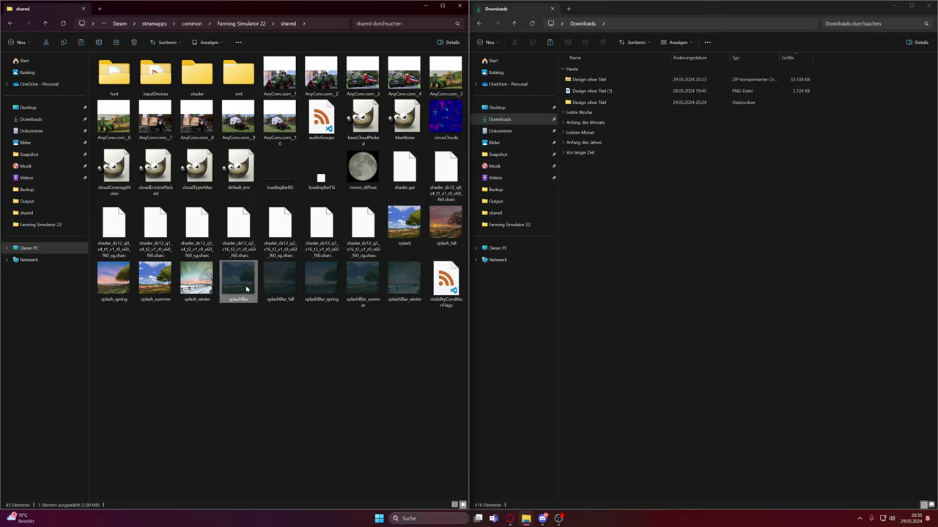
pyautogui.click(247, 338)
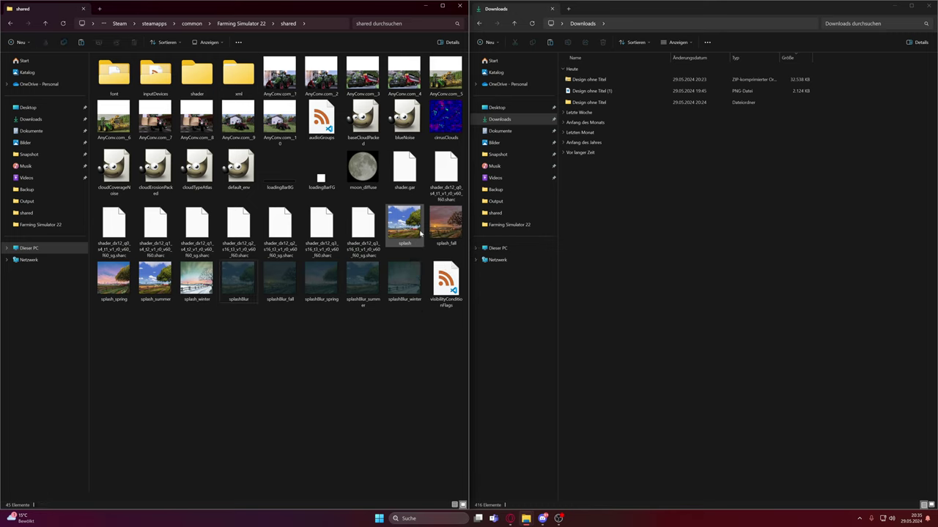
pyautogui.click(439, 229)
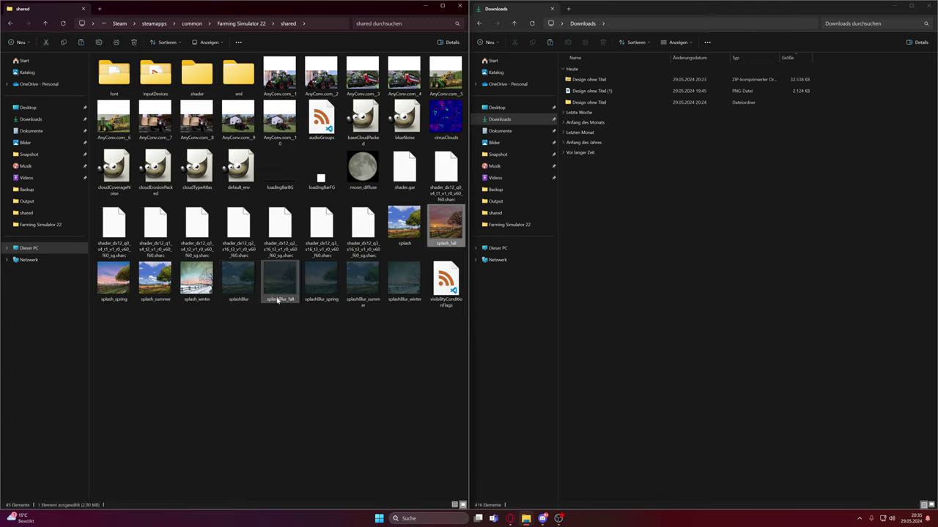
pyautogui.click(278, 300)
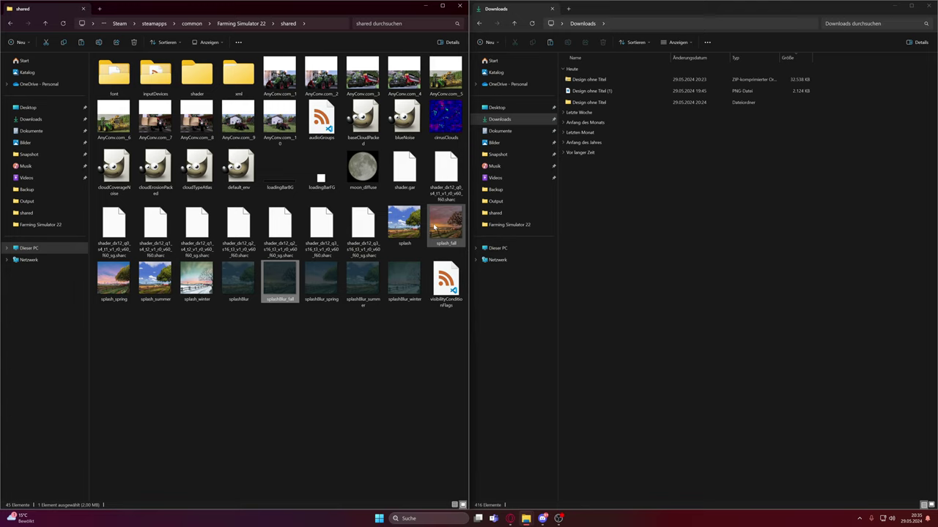
# - Try to rename the AnyConv.com__1 image in the shared folder as splash
pyautogui.click(295, 85)
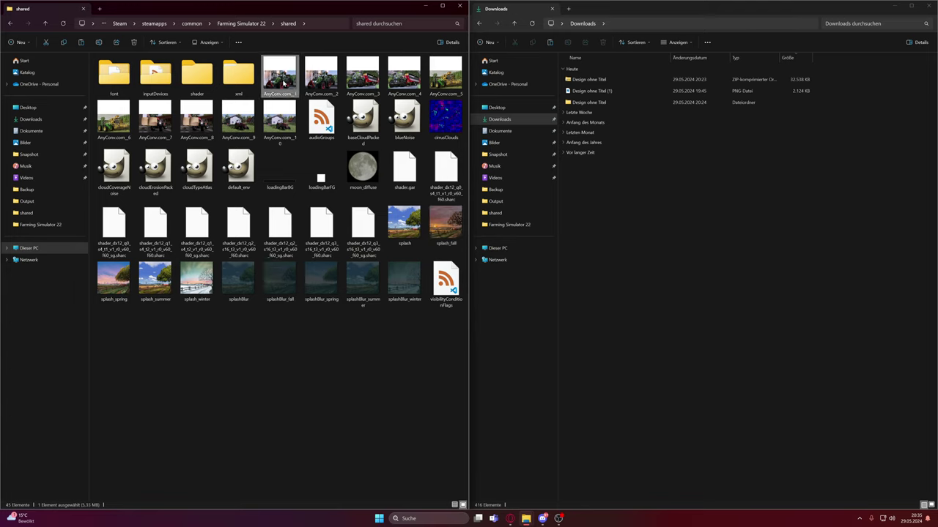
pyautogui.rightClick(284, 84)
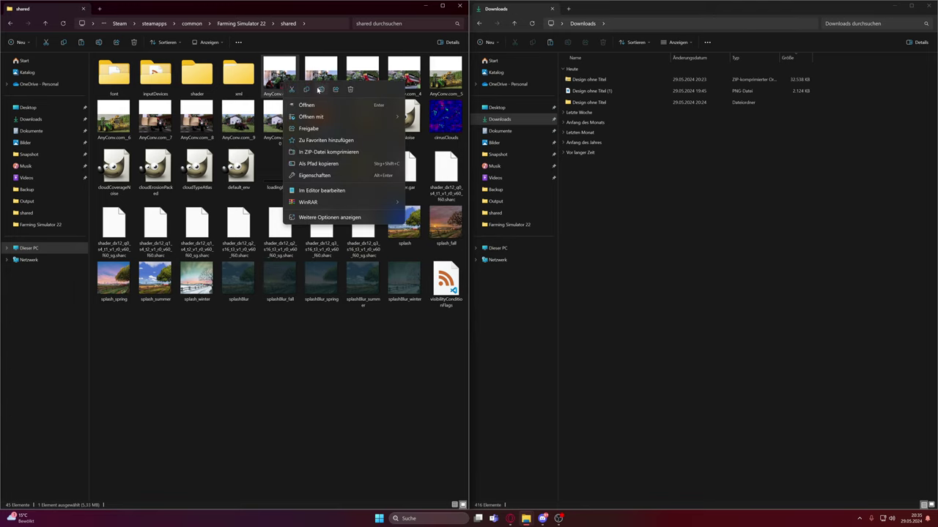
pyautogui.click(291, 70)
pyautogui.rightClick(283, 75)
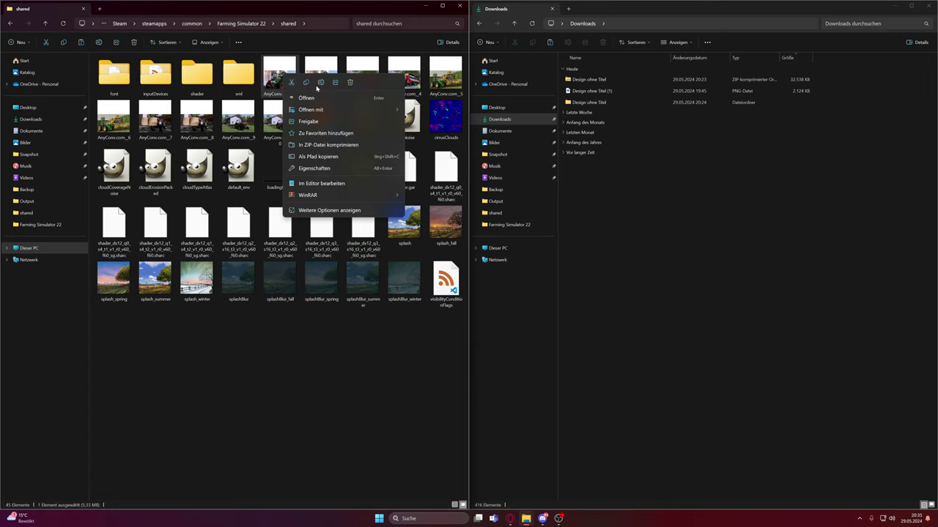
pyautogui.click(320, 83)
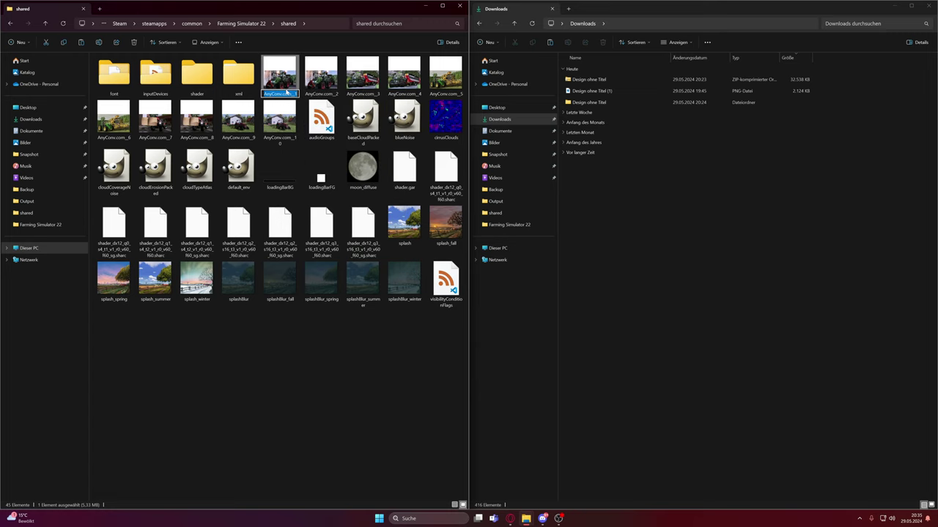
pyautogui.press('BackSpace')
pyautogui.write('splash')
pyautogui.press('Return')
# - Delete the ten original splash and splashBlur images, including their seasonal variants, from the shared folder
pyautogui.click(251, 295)
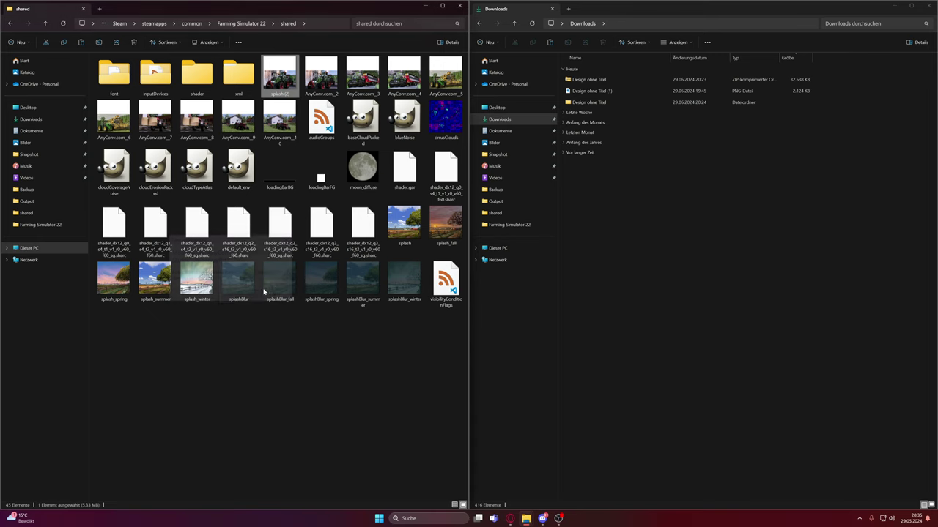
pyautogui.click(406, 234)
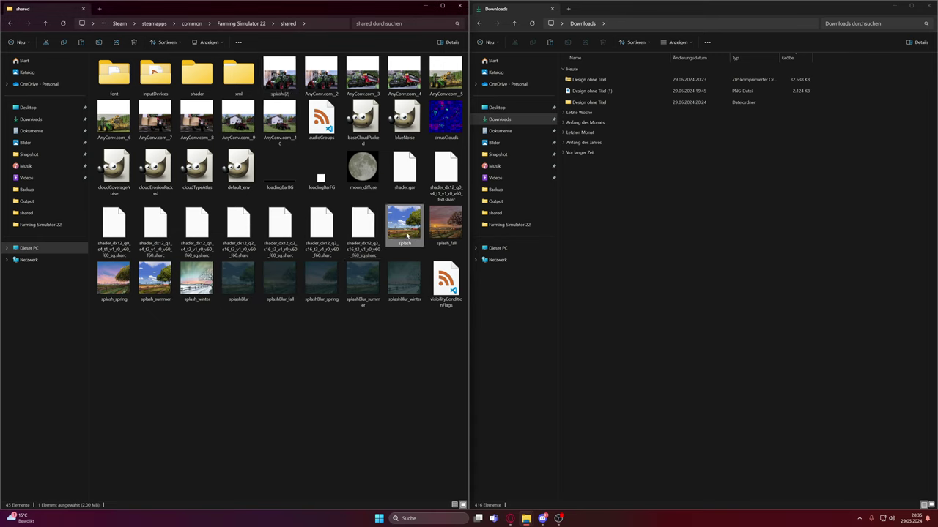
pyautogui.press('Delete')
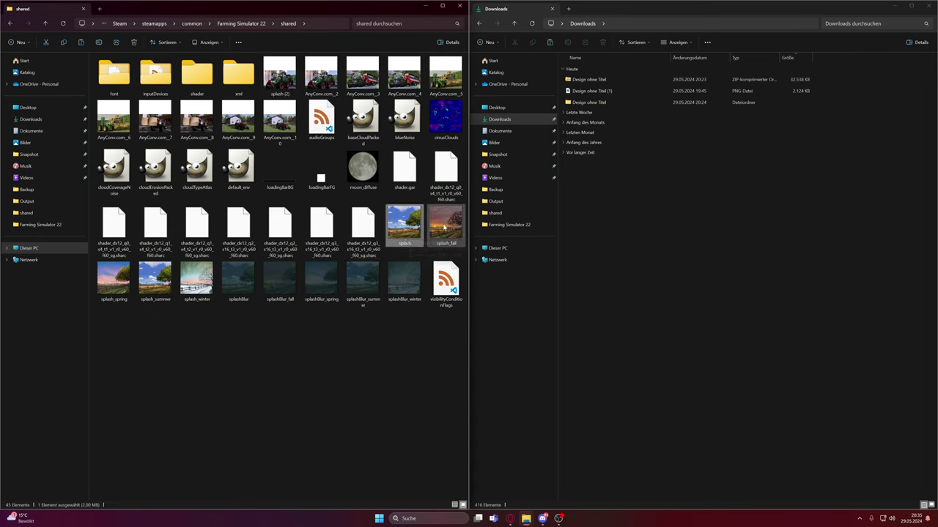
pyautogui.press('Delete')
pyautogui.press('Delete')
pyautogui.press('Delete')
pyautogui.press('Delete')
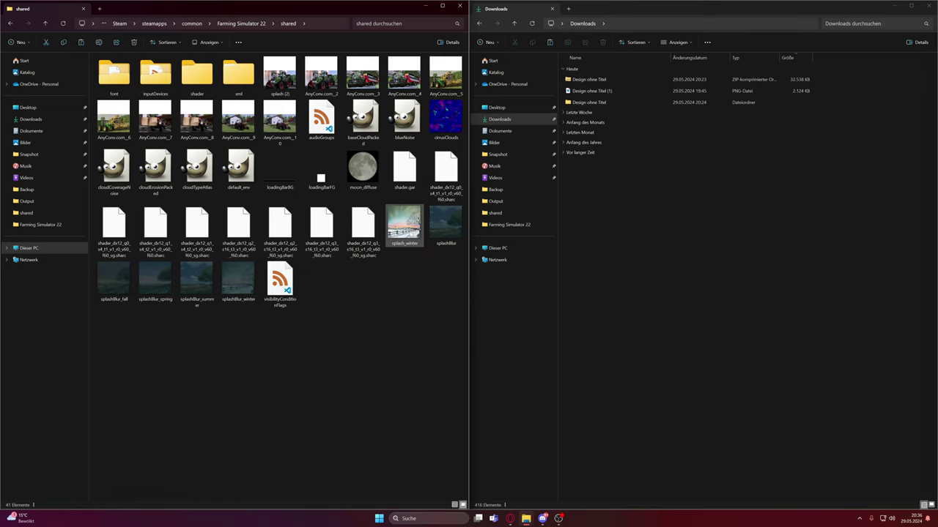
pyautogui.press('Delete')
pyautogui.press('Delete')
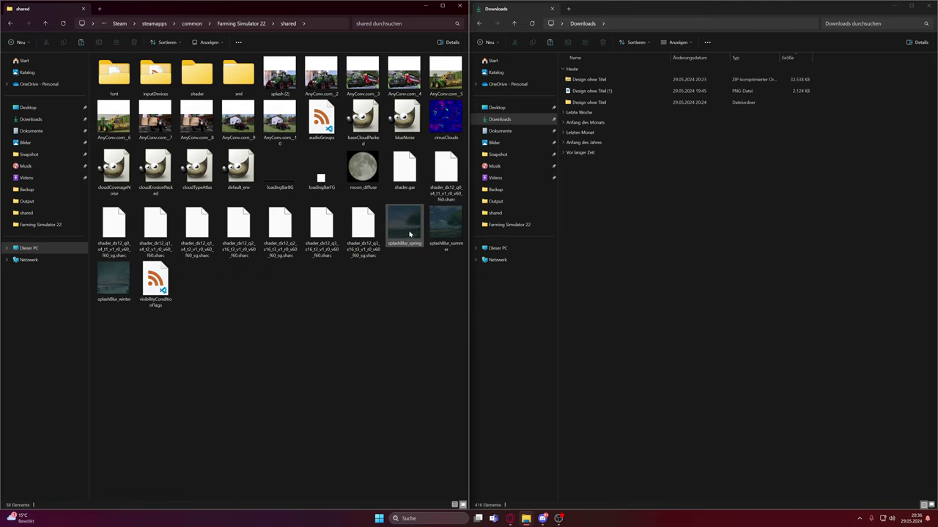
pyautogui.press('Delete')
pyautogui.press('Delete')
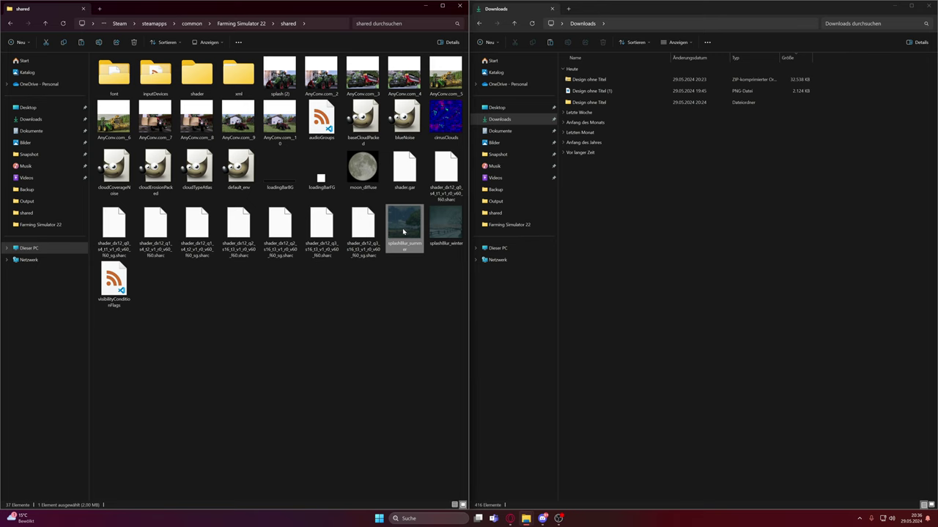
pyautogui.press('Delete')
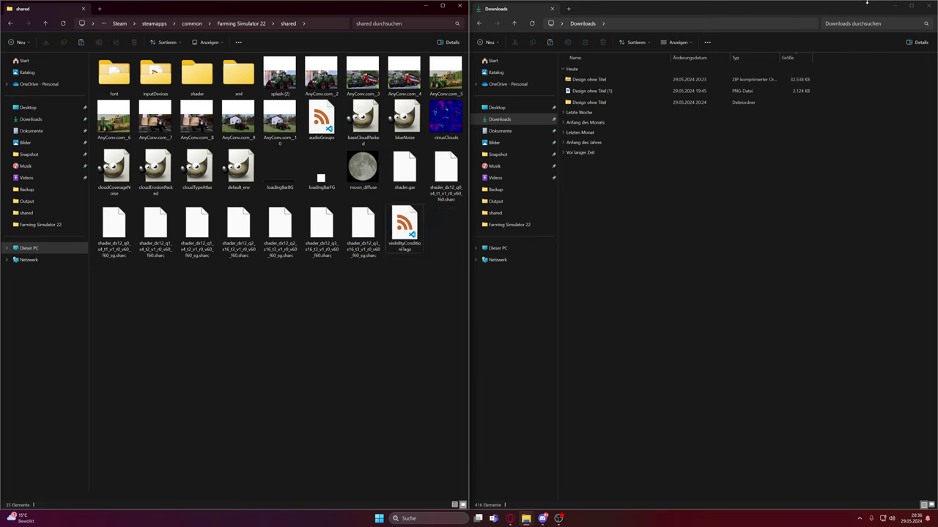
# - Open the LS22 Startbilder folder on the desktop as a naming reference and rename the splash (2) image in the shared folder as splash
pyautogui.click(523, 108)
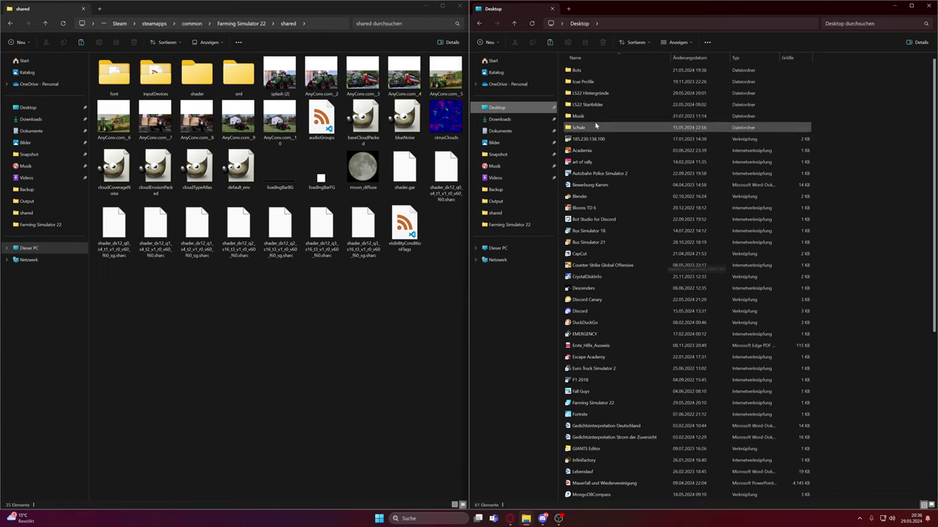
pyautogui.doubleClick(592, 104)
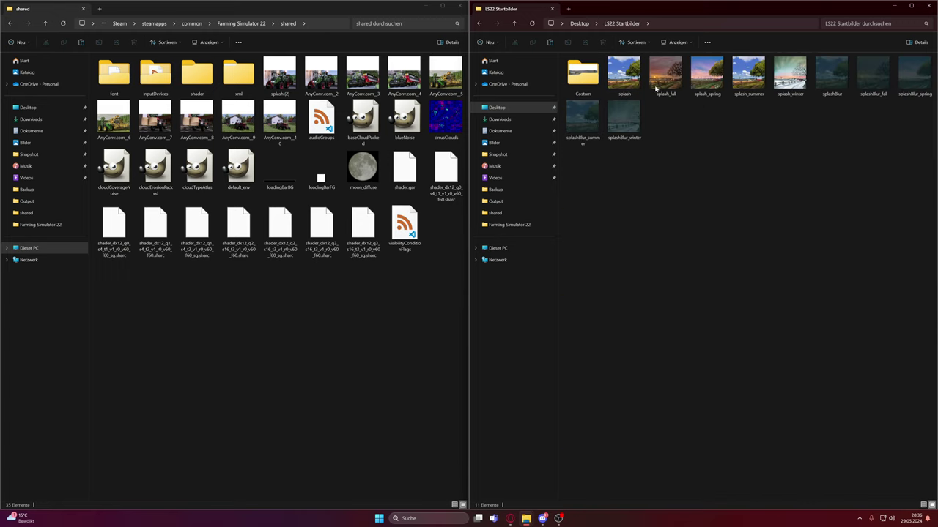
pyautogui.rightClick(282, 84)
pyautogui.click(318, 88)
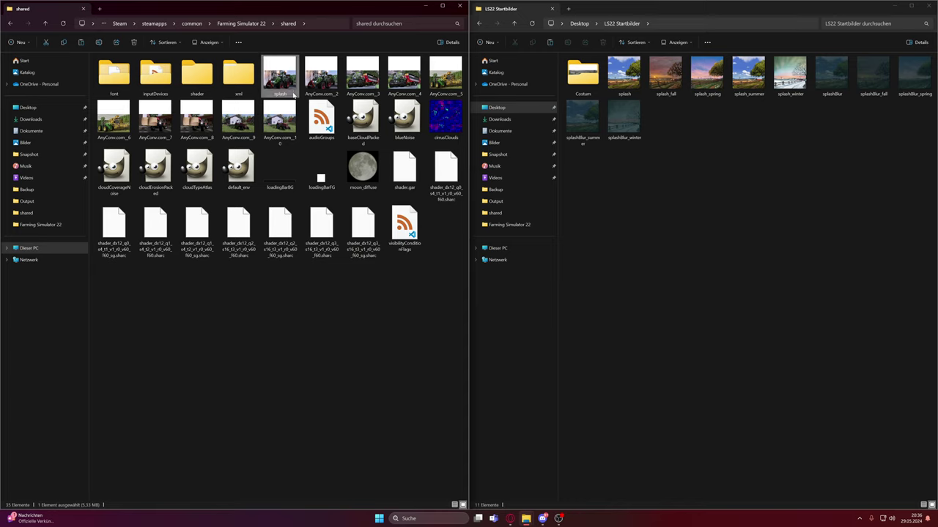
# - Rename the AnyConv.com__2 image in the shared folder as splashBlur
pyautogui.rightClick(331, 92)
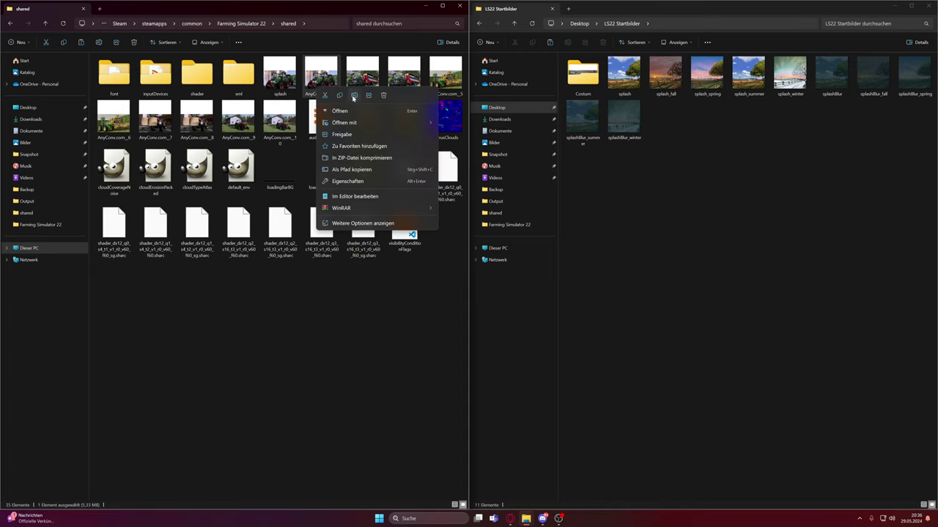
pyautogui.click(354, 96)
pyautogui.write('splashBlur')
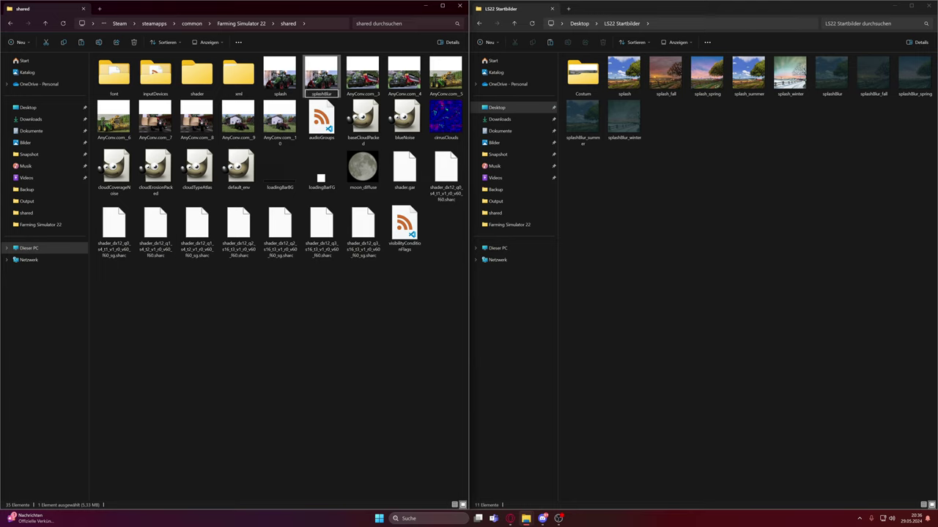
pyautogui.press('Return')
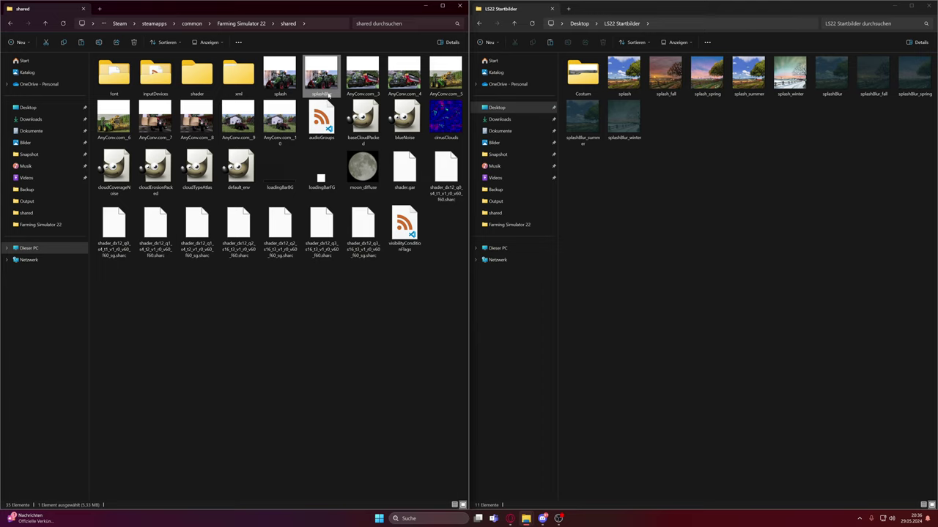
# - Rename the AnyConv.com__3 image in the shared folder as splash_fall
pyautogui.rightClick(355, 88)
pyautogui.click(389, 93)
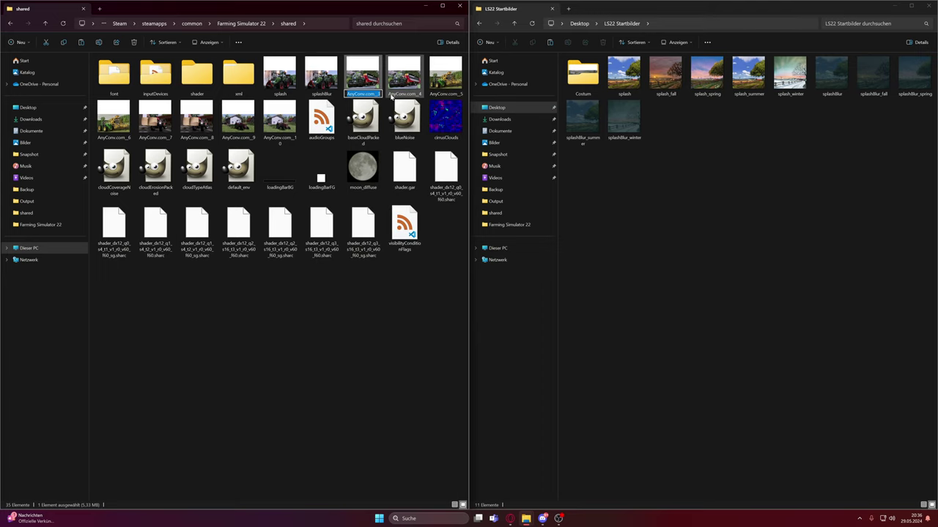
pyautogui.write('splash_fall')
pyautogui.press('Return')
# - Rename the AnyConv.com__4 image in the shared folder as splashBlur_fall
pyautogui.rightClick(399, 90)
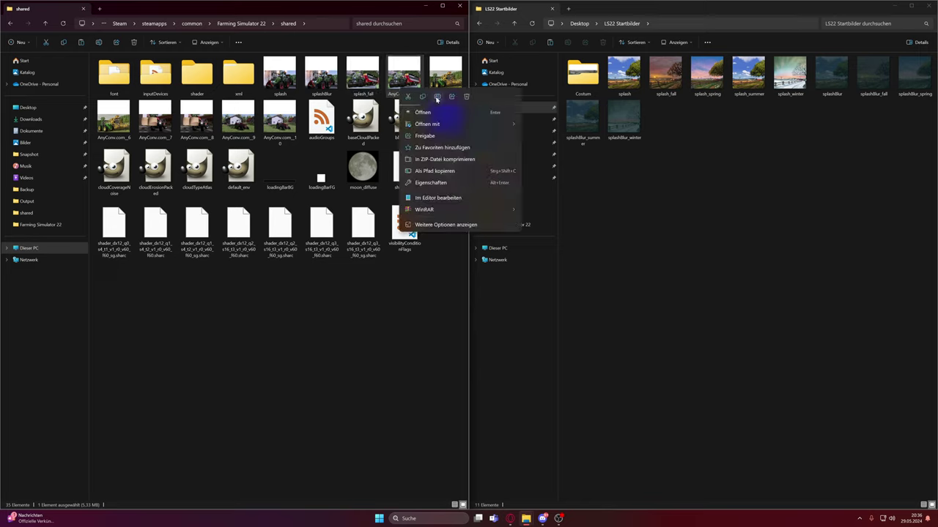
pyautogui.click(436, 97)
pyautogui.write('splash')
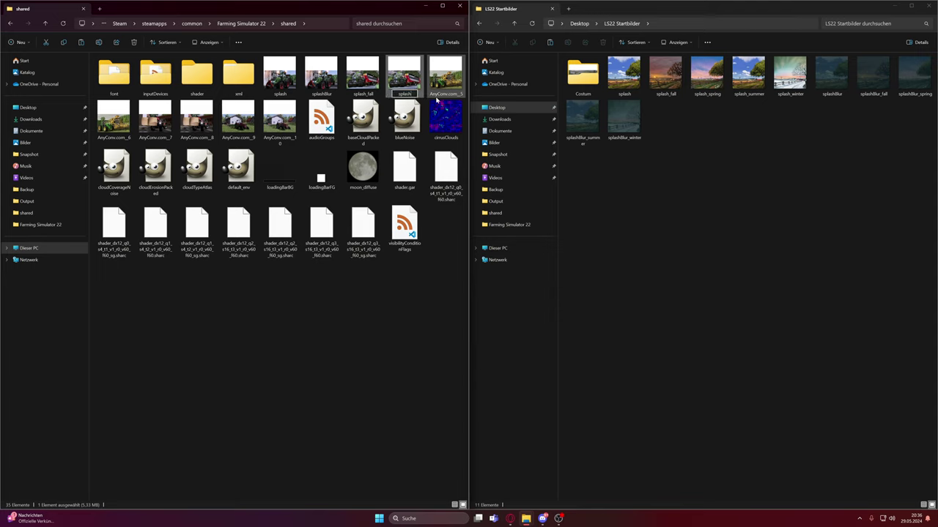
pyautogui.write('_')
pyautogui.press('BackSpace')
pyautogui.write('Blur_fall')
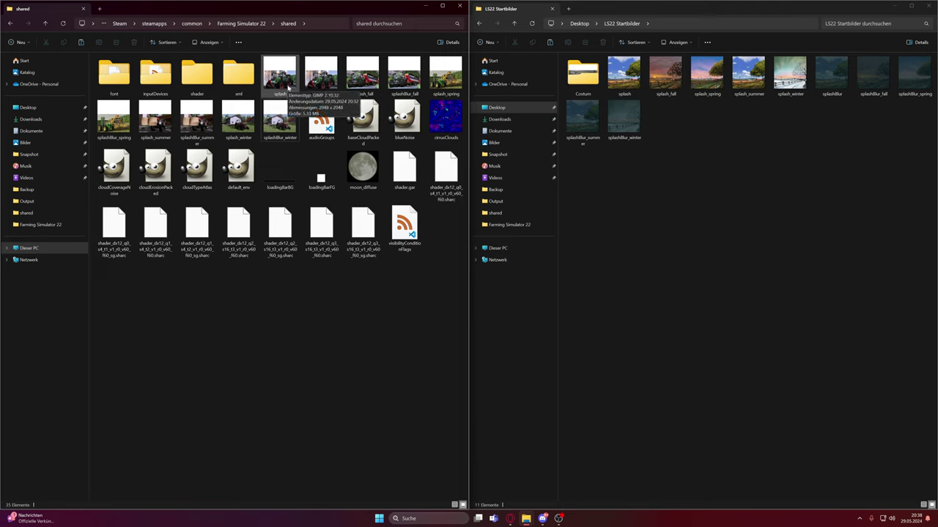
# - Close both File Explorer windows and skip the Farming Simulator 22 intro to reach its main menu
pyautogui.click(321, 82)
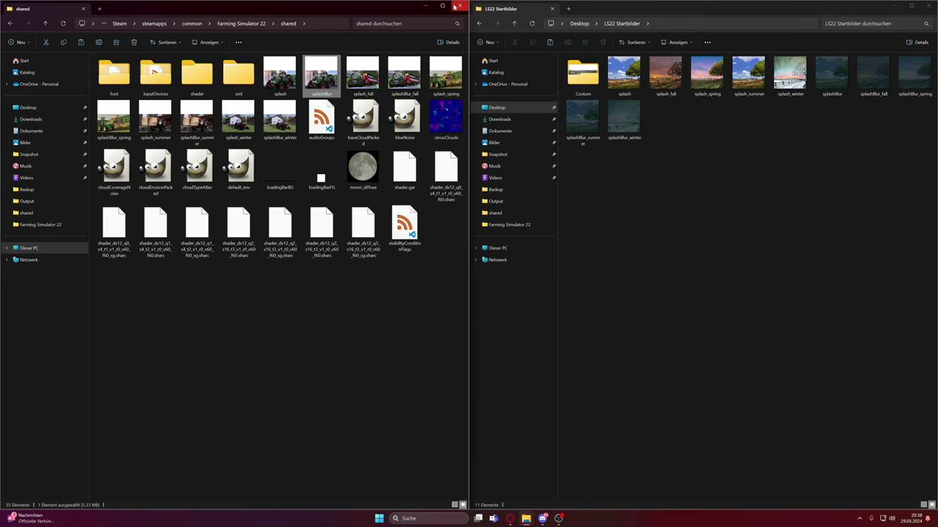
pyautogui.click(458, 7)
pyautogui.click(929, 6)
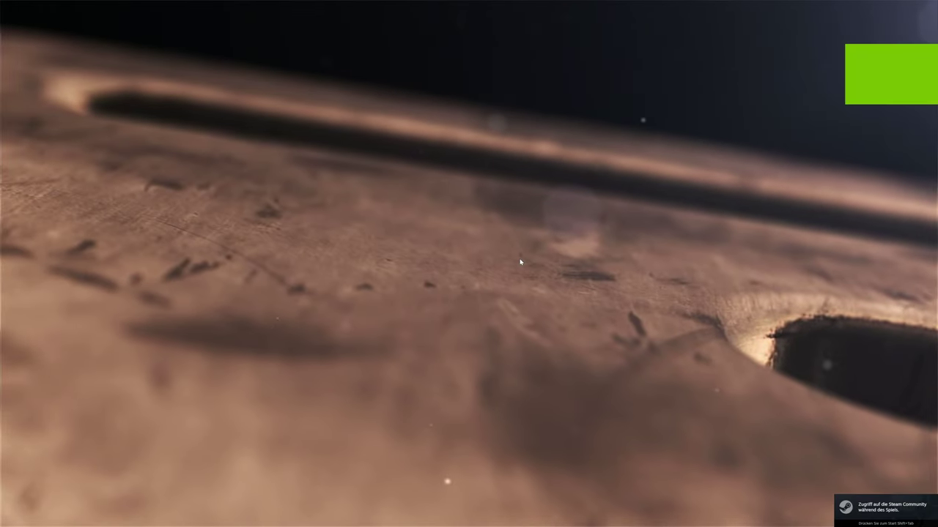
pyautogui.click(438, 215)
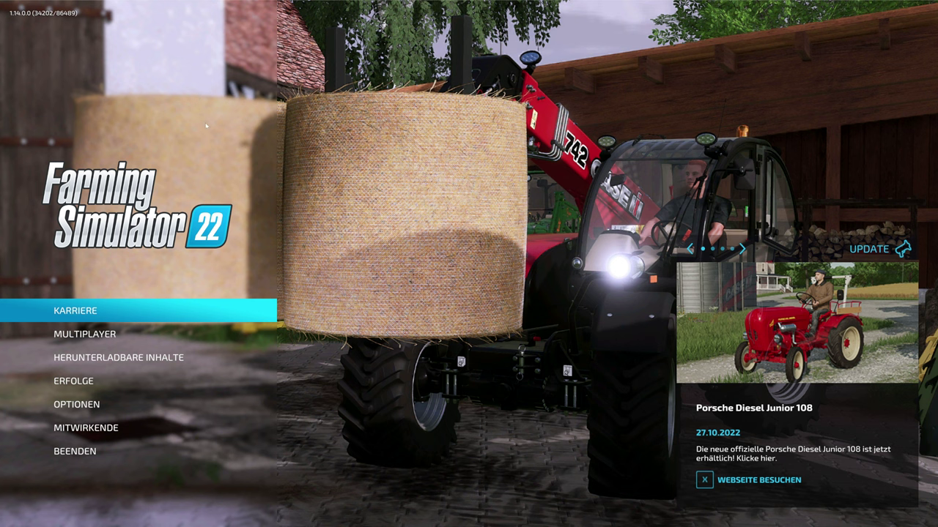
pyautogui.press('Down')
pyautogui.press('Down')
pyautogui.press('Down')
pyautogui.press('Down')
pyautogui.press('Up')
pyautogui.press('Up')
pyautogui.press('Up')
pyautogui.press('Up')
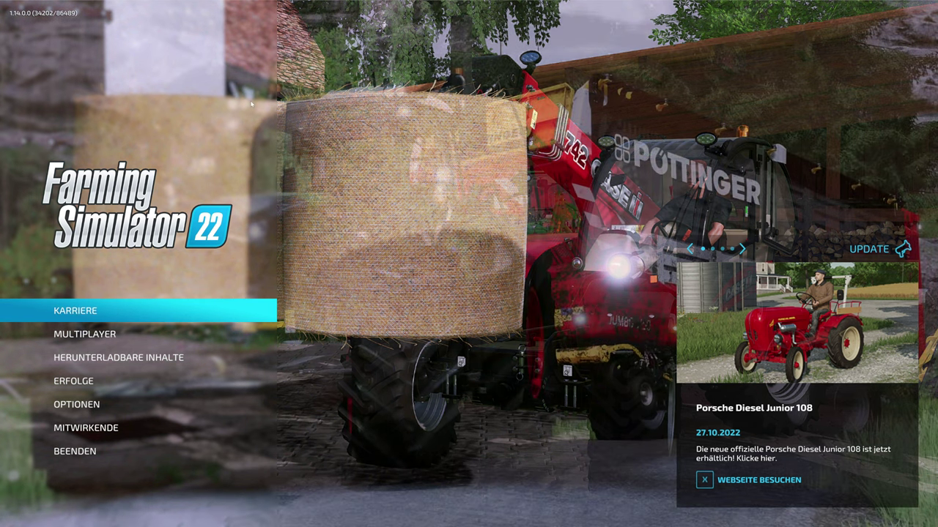